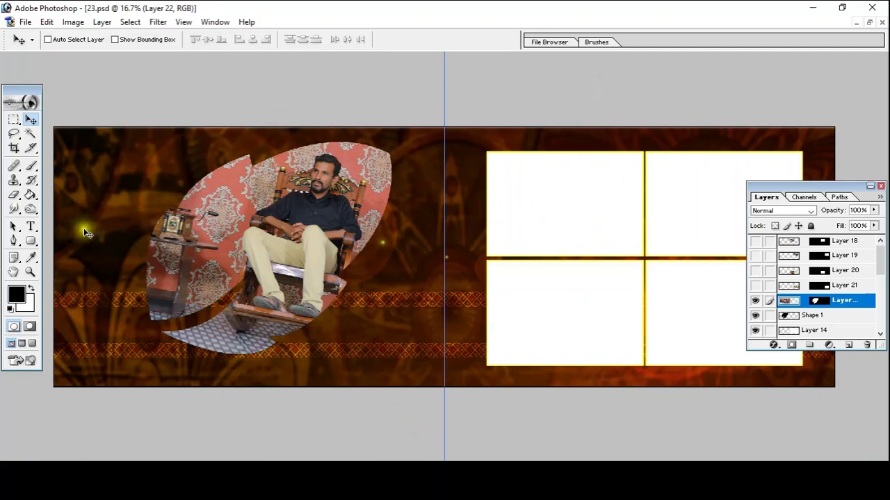
- Draw two trial rounded rectangles, undo them, and minimize the 23.psd document
{"action": "left_click", "coordinate": [30, 241]}
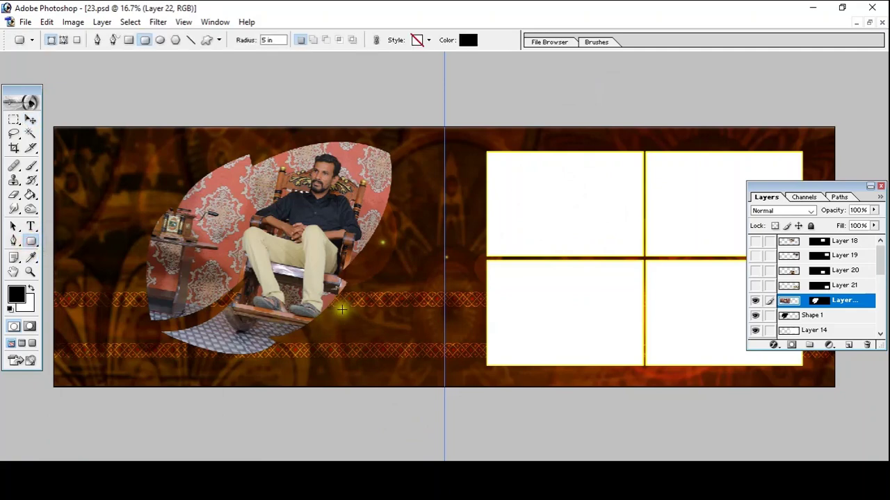
{"action": "left_click_drag", "start_coordinate": [342, 310], "coordinate": [478, 382]}
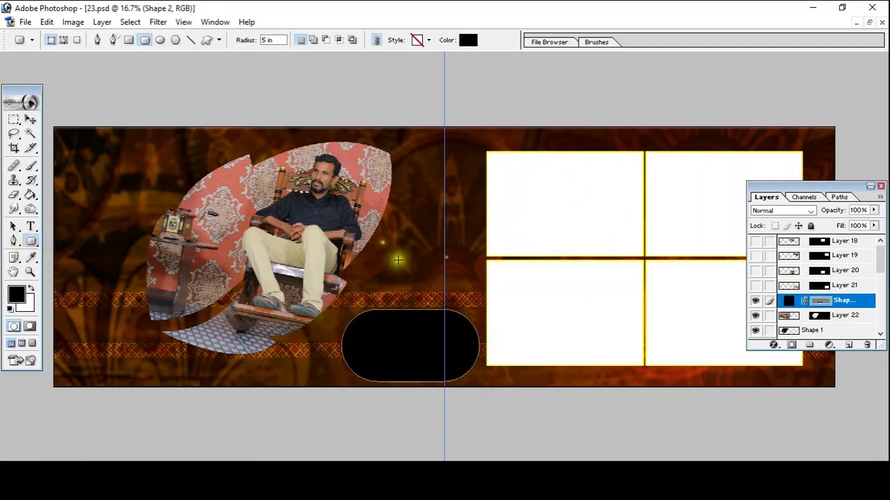
{"action": "mouse_move", "coordinate": [397, 258]}
{"action": "left_mouse_down"}
{"action": "mouse_move", "coordinate": [433, 287]}
{"action": "mouse_move", "coordinate": [497, 310]}
{"action": "left_mouse_up"}
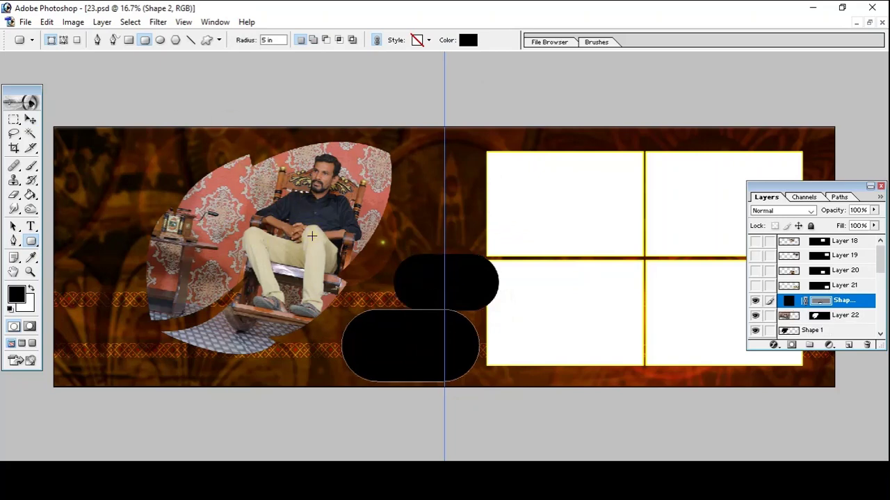
{"action": "key", "text": "ctrl+alt+z"}
{"action": "key", "text": "ctrl+alt+z"}
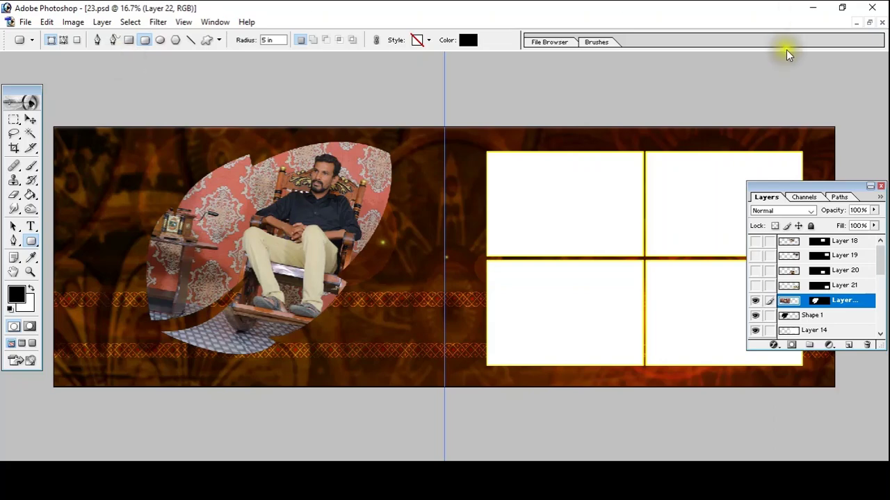
{"action": "left_click", "coordinate": [858, 23]}
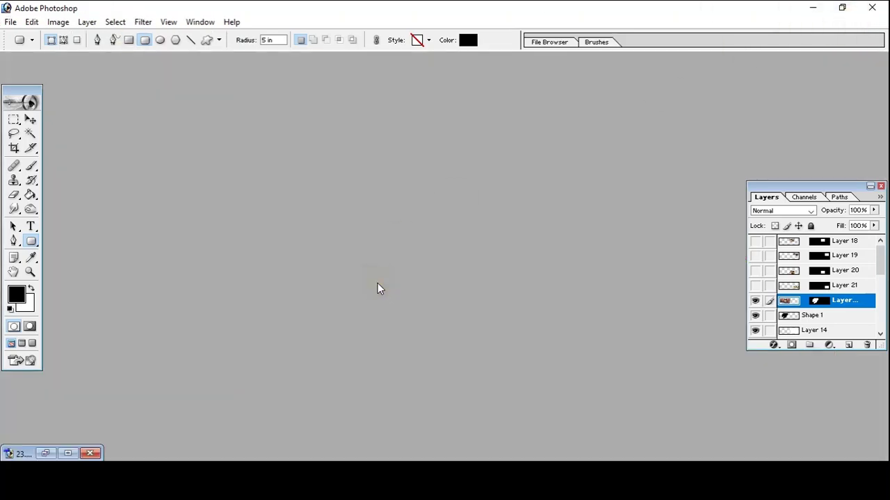
- Create a new 36 × 12 inch document at 300 pixels/inch and maximize its window
{"action": "key", "text": "ctrl+n"}
{"action": "left_click_drag", "start_coordinate": [435, 185], "coordinate": [400, 184]}
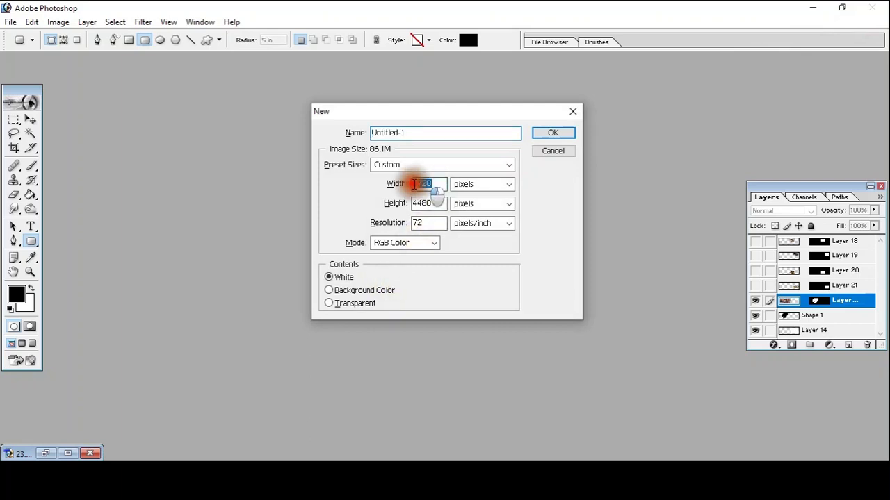
{"action": "type", "text": "3"}
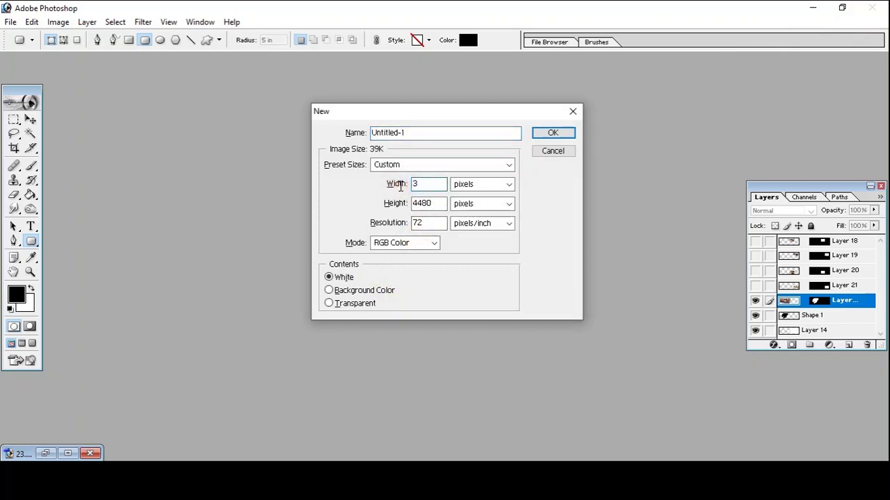
{"action": "type", "text": "6"}
{"action": "key", "text": "Tab"}
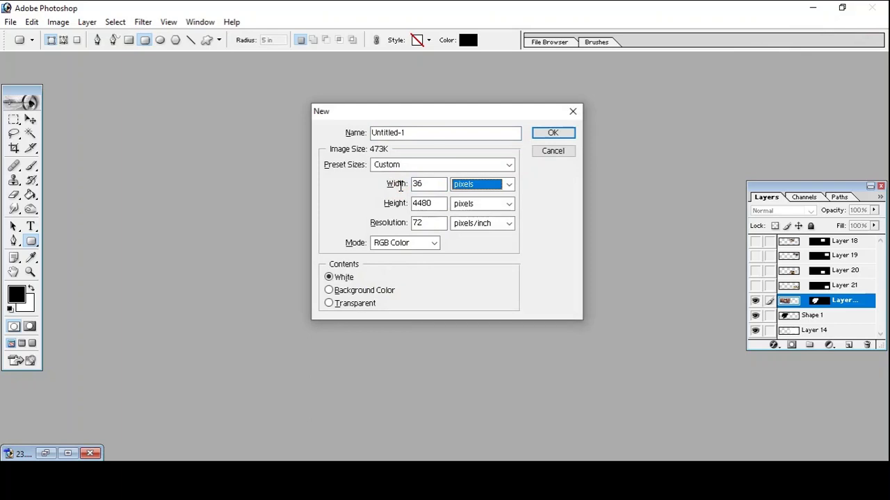
{"action": "left_click", "coordinate": [478, 183]}
{"action": "left_click", "coordinate": [469, 208]}
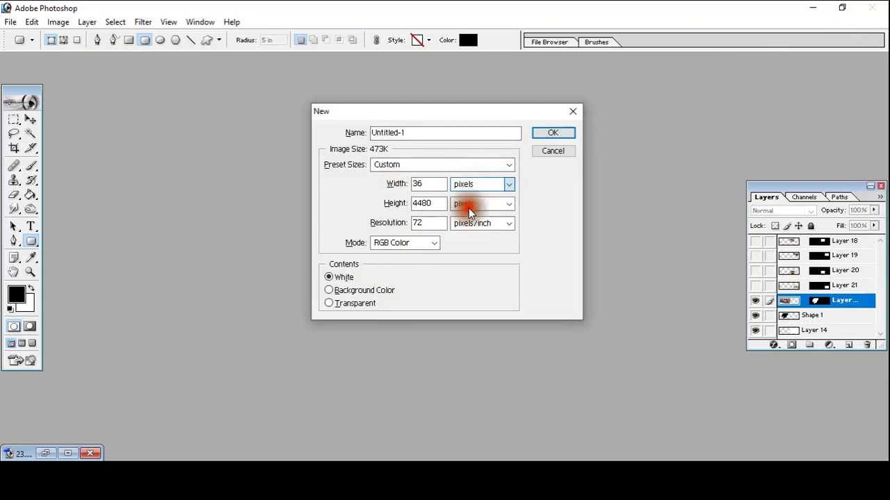
{"action": "left_click_drag", "start_coordinate": [436, 204], "coordinate": [410, 203]}
{"action": "type", "text": "12"}
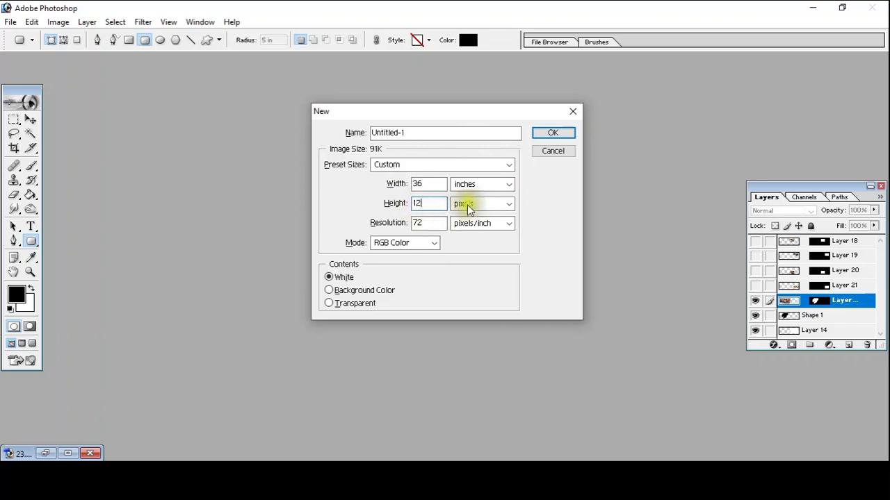
{"action": "left_click", "coordinate": [467, 204]}
{"action": "left_click", "coordinate": [471, 235]}
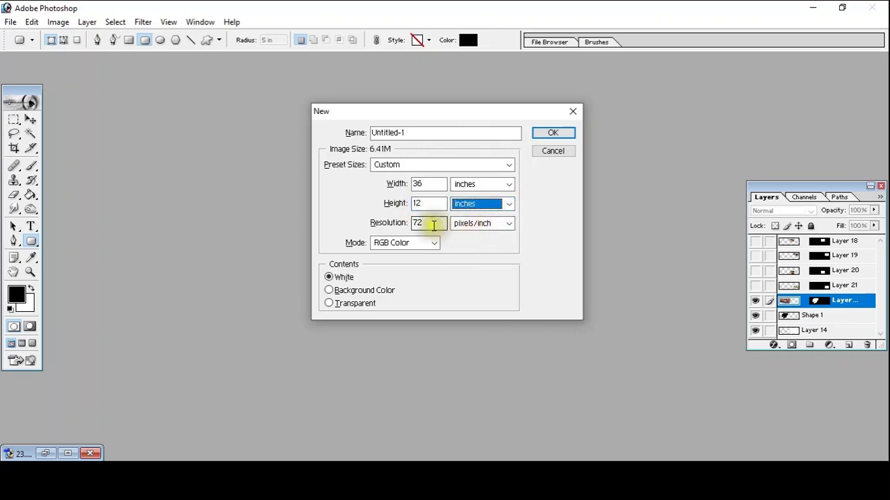
{"action": "left_click_drag", "start_coordinate": [433, 223], "coordinate": [379, 223]}
{"action": "type", "text": "300"}
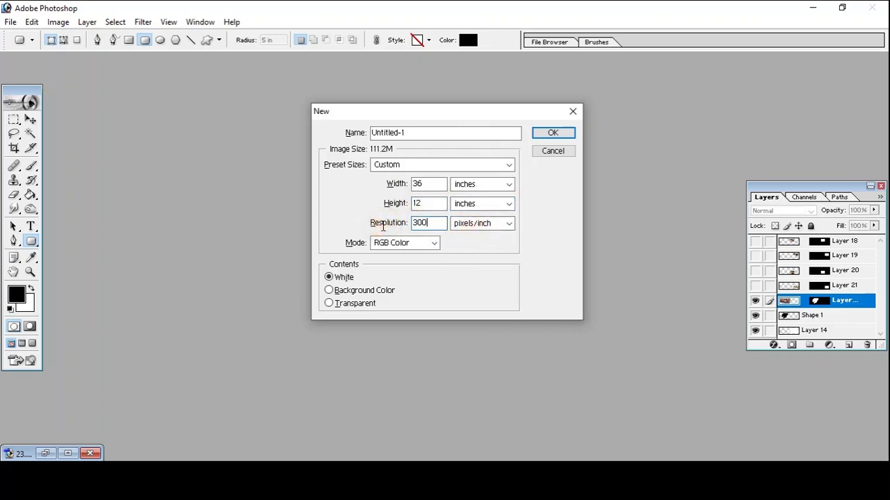
{"action": "left_click", "coordinate": [545, 133]}
{"action": "left_click_drag", "start_coordinate": [410, 93], "coordinate": [456, 101]}
{"action": "left_click", "coordinate": [674, 94]}
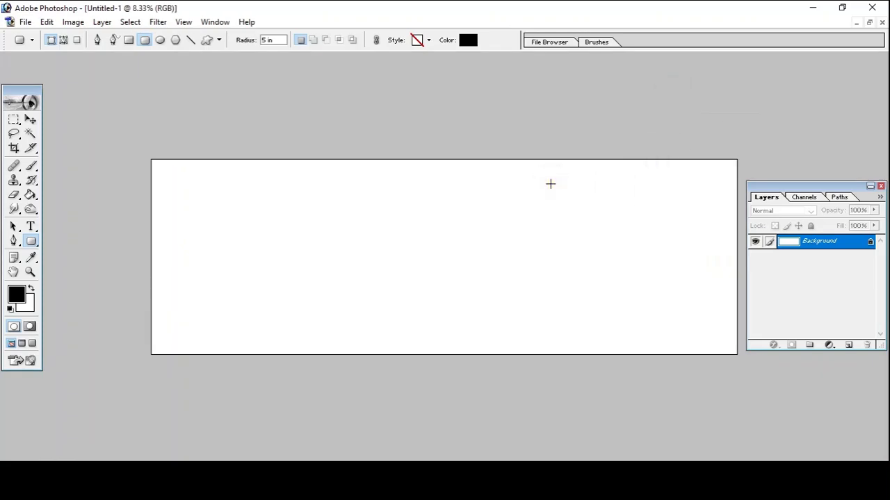
- Add a vertical guide at 18 in to mark the centre of the spread
{"action": "left_click", "coordinate": [549, 183]}
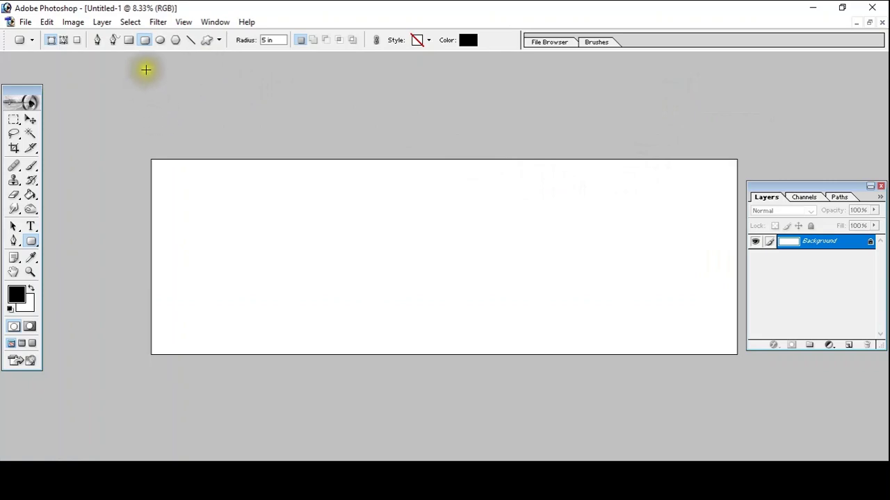
{"action": "left_click", "coordinate": [183, 21]}
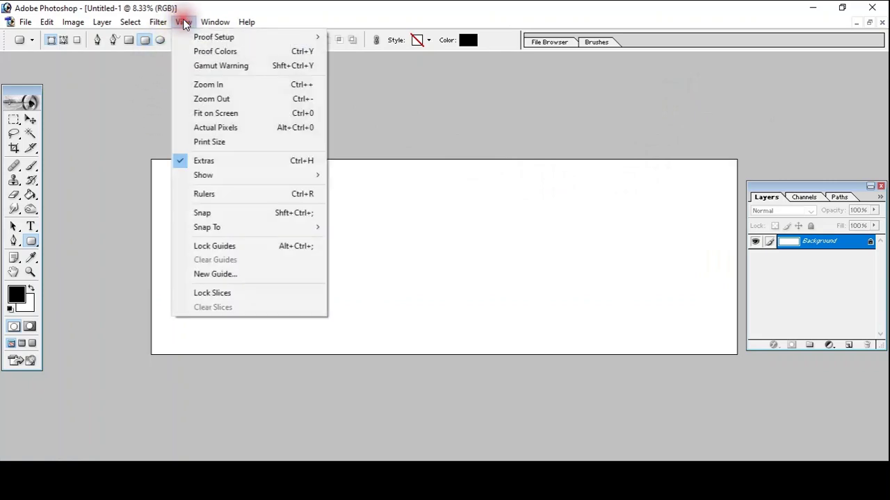
{"action": "left_click", "coordinate": [204, 276]}
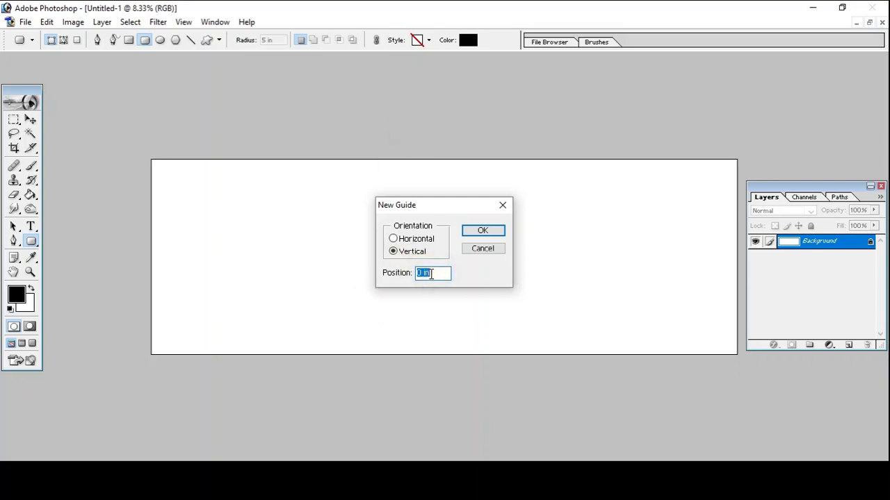
{"action": "key", "text": "BackSpace"}
{"action": "left_click", "coordinate": [403, 265]}
{"action": "type", "text": "1"}
{"action": "type", "text": "8i"}
{"action": "type", "text": "n"}
{"action": "key", "text": "Return"}
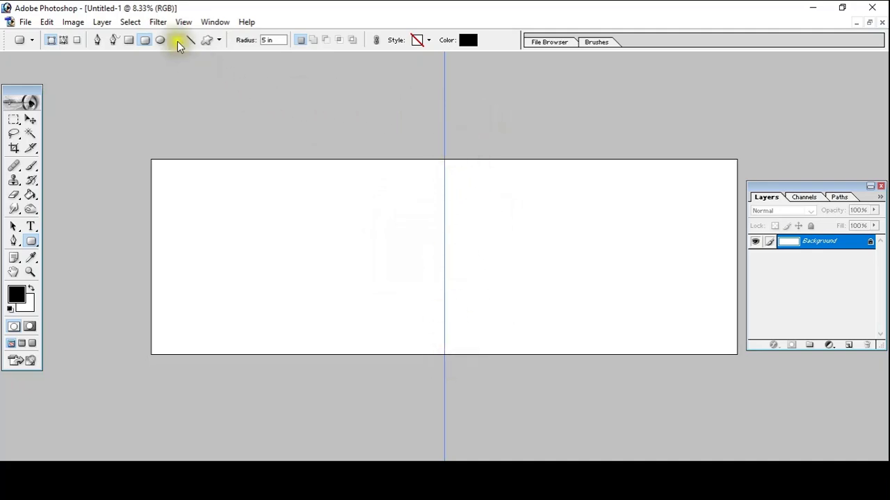
- Add a horizontal guide at 6 inches, then hide the guides
{"action": "left_click", "coordinate": [183, 21]}
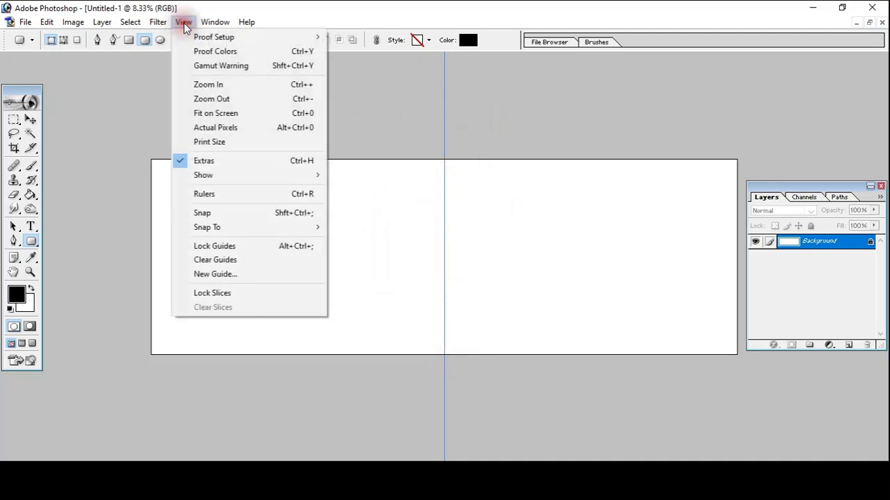
{"action": "left_click", "coordinate": [220, 276]}
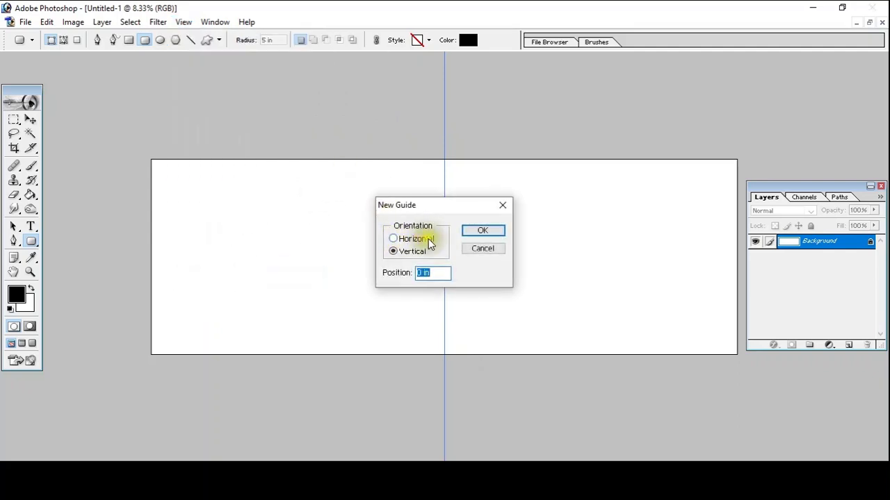
{"action": "left_click", "coordinate": [394, 240]}
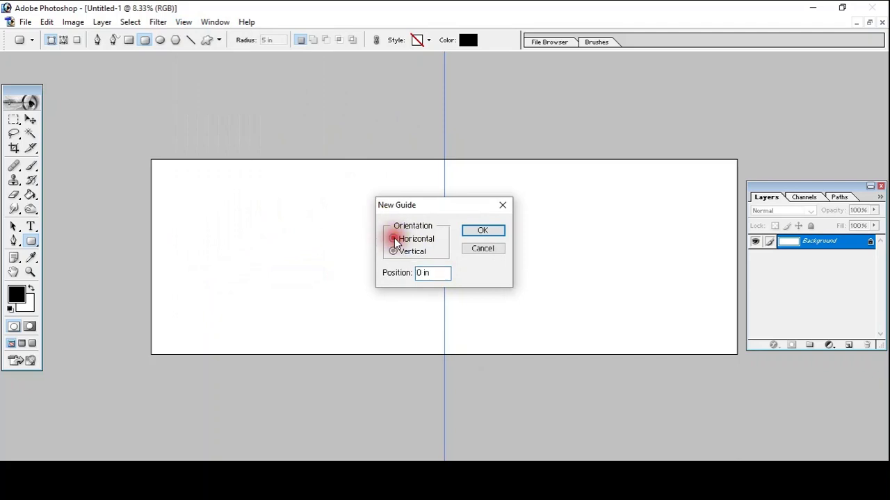
{"action": "left_click", "coordinate": [437, 274]}
{"action": "left_click_drag", "start_coordinate": [422, 272], "coordinate": [406, 273]}
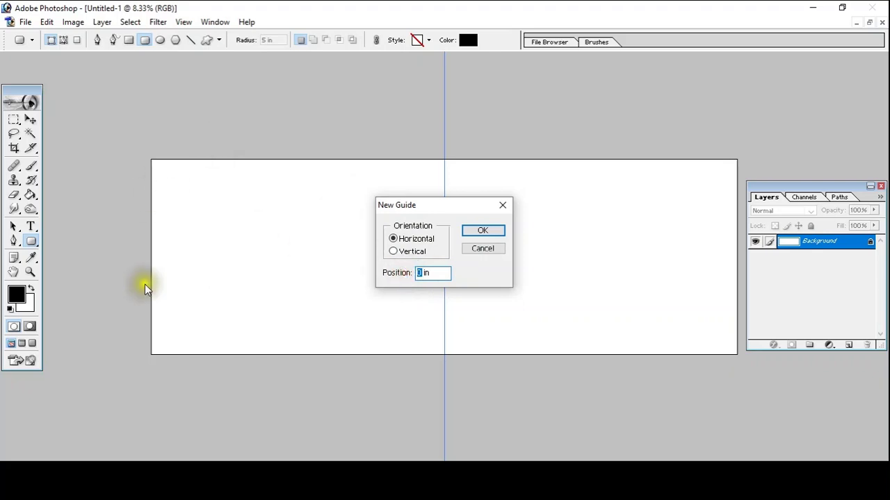
{"action": "type", "text": "6"}
{"action": "left_click", "coordinate": [480, 230]}
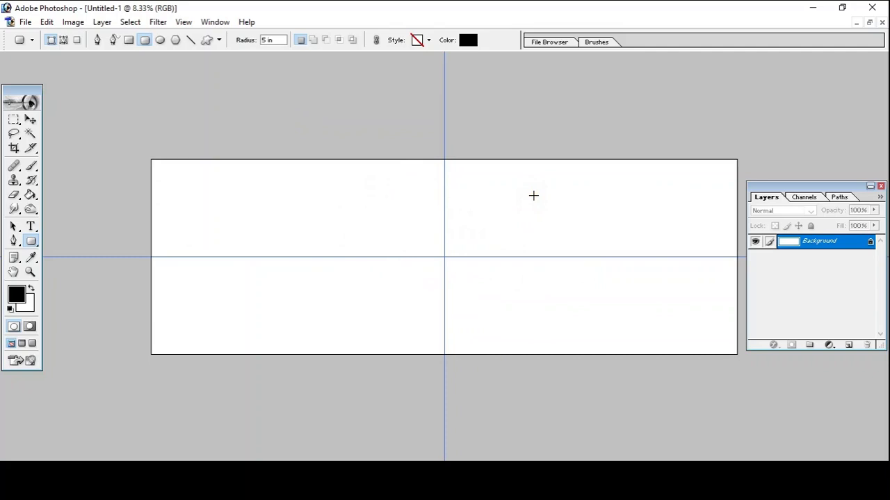
{"action": "key", "text": "ctrl+semicolon"}
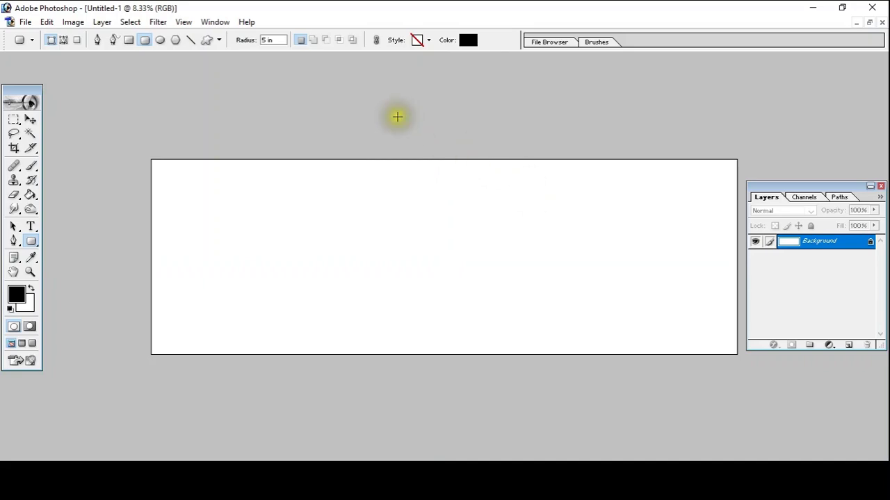
- Add another vertical guide at position 18 inches, bringing the guides back into view
{"action": "left_click", "coordinate": [185, 22]}
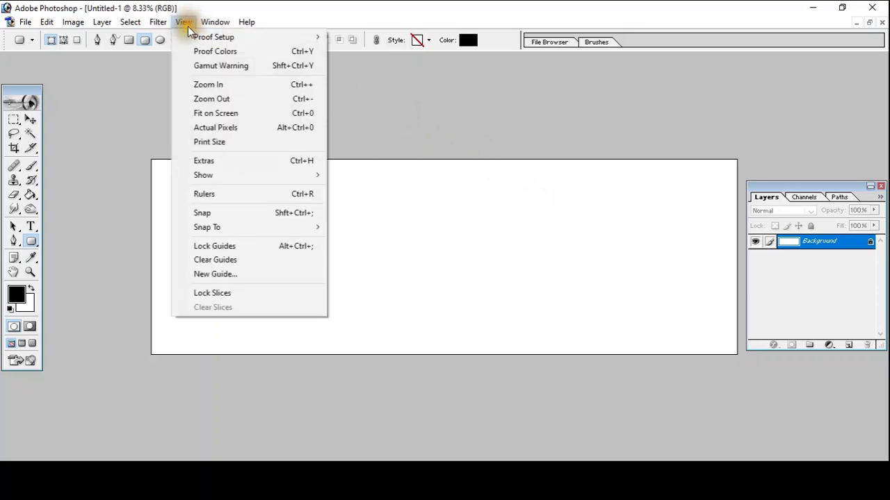
{"action": "left_click", "coordinate": [238, 273]}
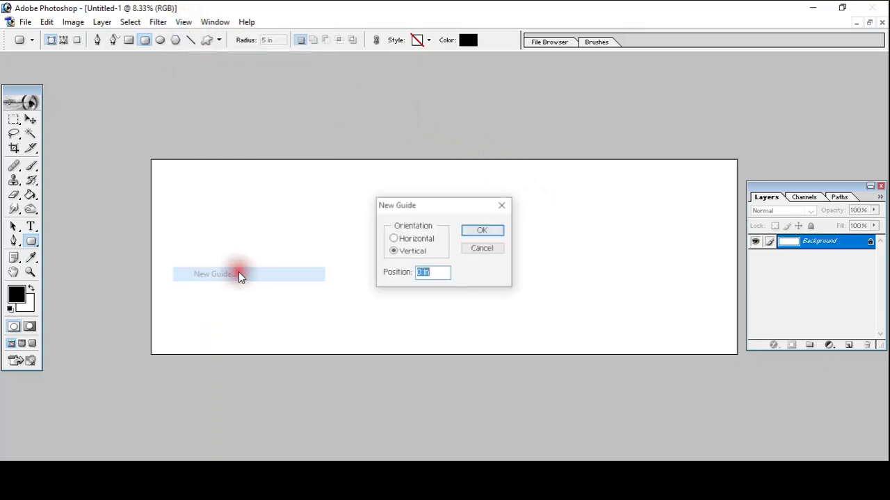
{"action": "double_click", "coordinate": [419, 272]}
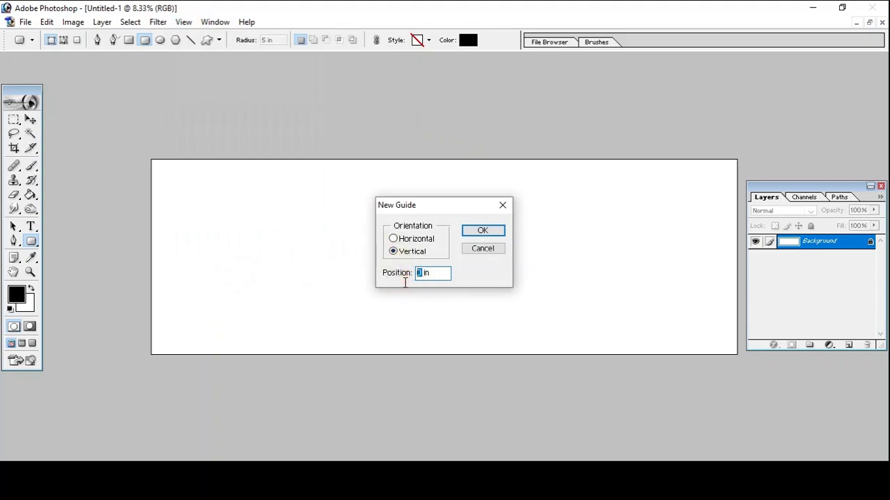
{"action": "type", "text": "18"}
{"action": "key", "text": "Return"}
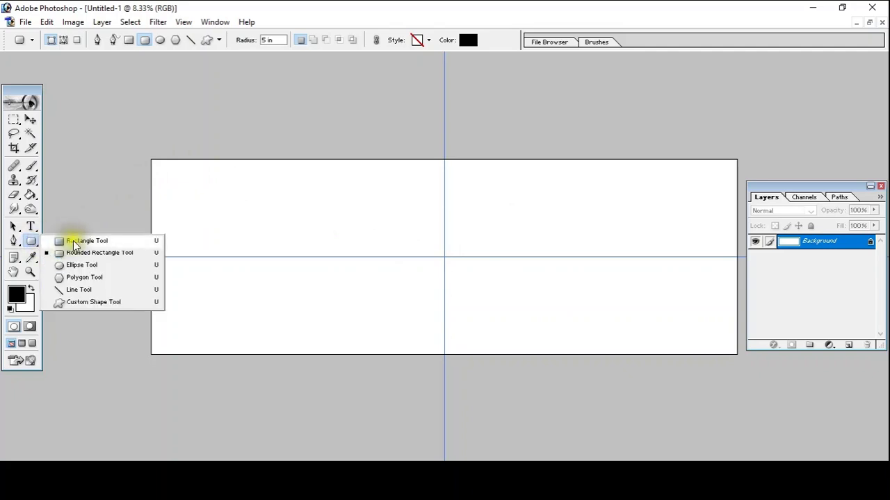
- Draw a black rounded-rectangle pill across the guides' crossing on a new Shape 1 layer
{"action": "left_click_drag", "start_coordinate": [34, 244], "coordinate": [89, 255]}
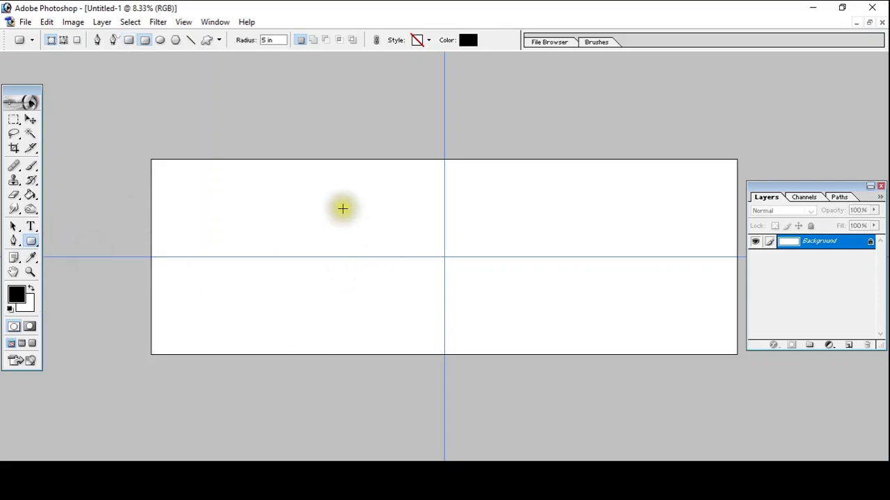
{"action": "mouse_move", "coordinate": [324, 210]}
{"action": "left_mouse_down"}
{"action": "mouse_move", "coordinate": [495, 303]}
{"action": "mouse_move", "coordinate": [601, 319]}
{"action": "left_mouse_up"}
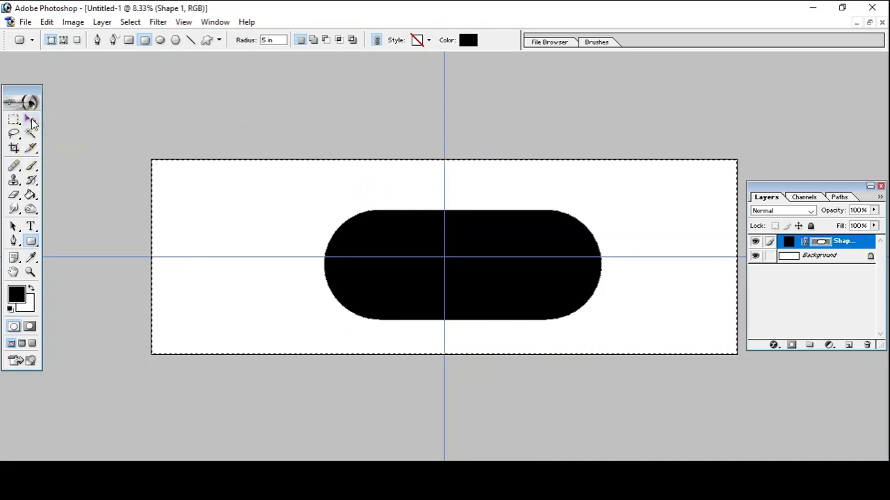
{"action": "left_click", "coordinate": [31, 122]}
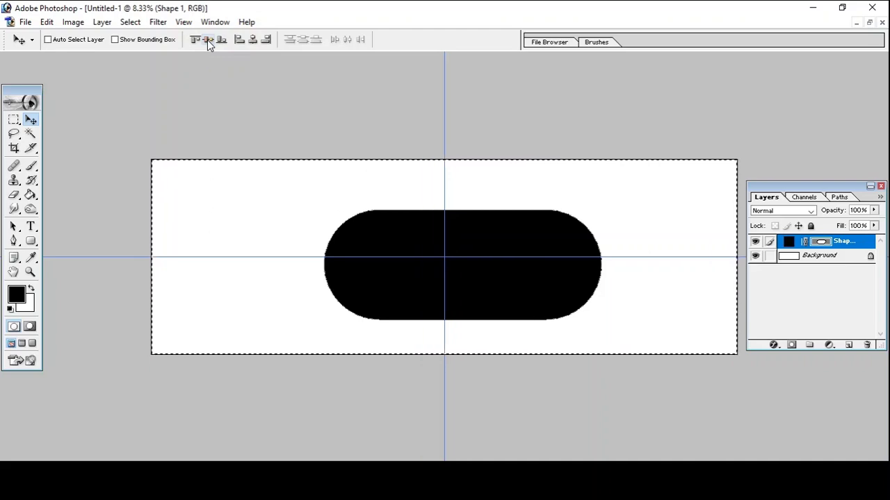
- Align the pill to the vertical and horizontal centres of the canvas, then deselect
{"action": "left_click", "coordinate": [207, 40]}
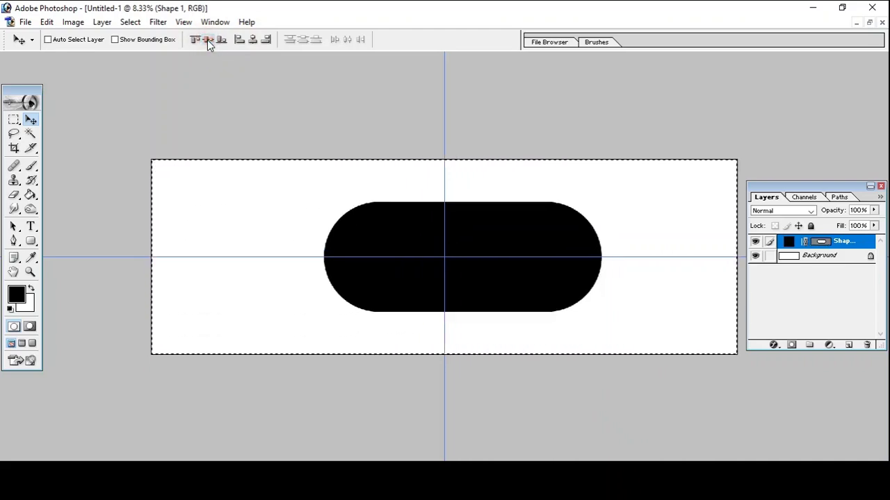
{"action": "left_click", "coordinate": [254, 41]}
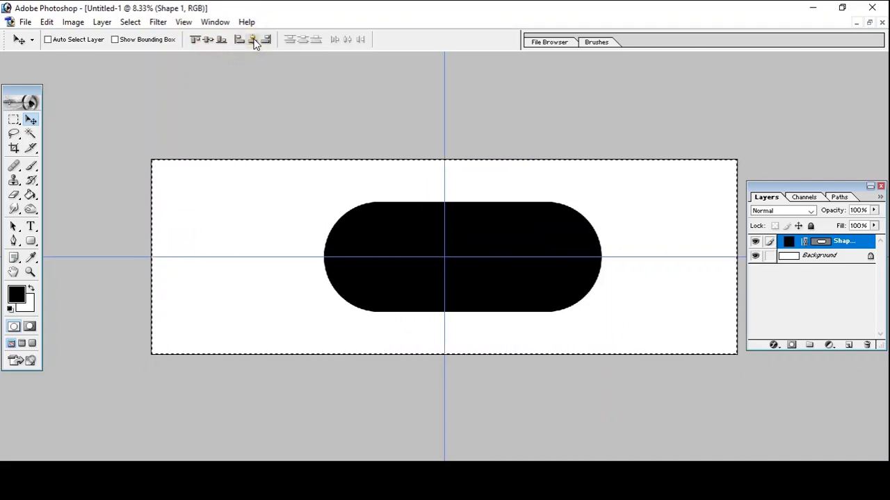
{"action": "left_click", "coordinate": [254, 40]}
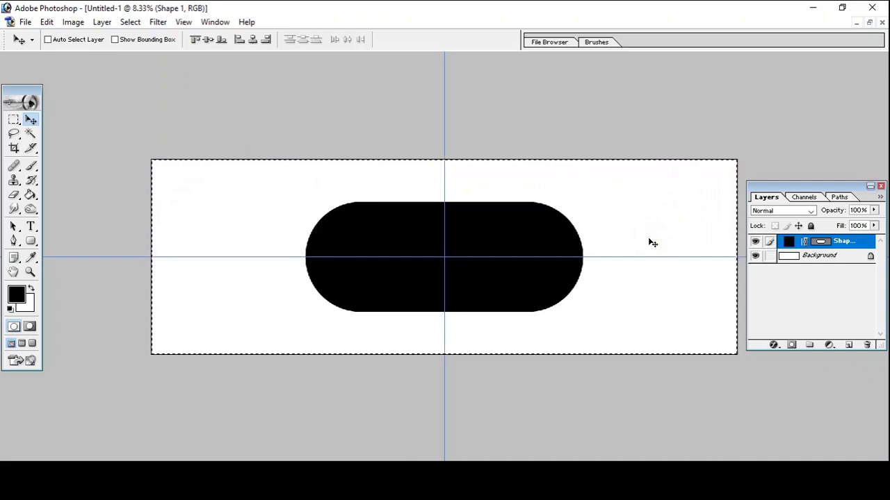
{"action": "key", "text": "ctrl+d"}
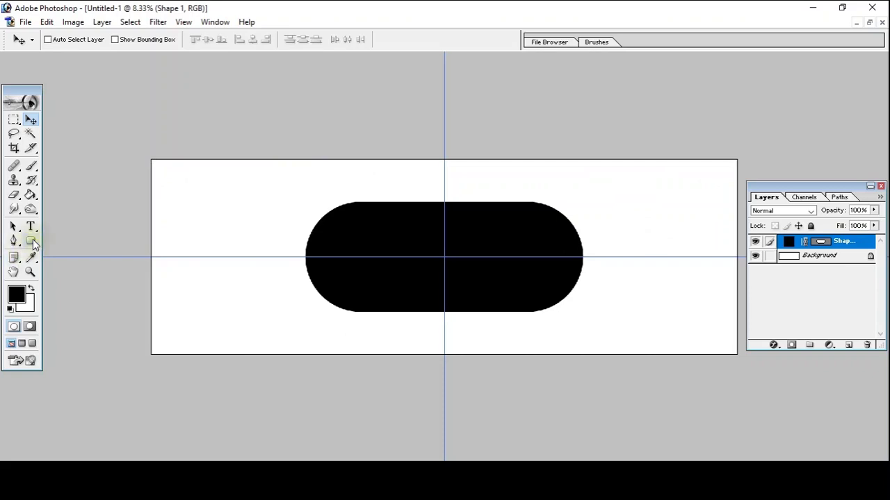
- Draw a black rectangle from the guide intersection over the pill's upper-left quarter
{"action": "left_click", "coordinate": [32, 241]}
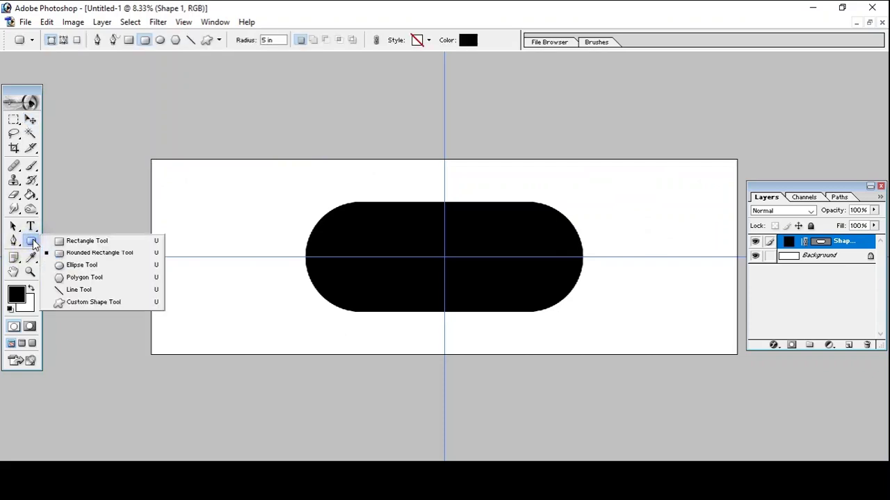
{"action": "left_click", "coordinate": [33, 241]}
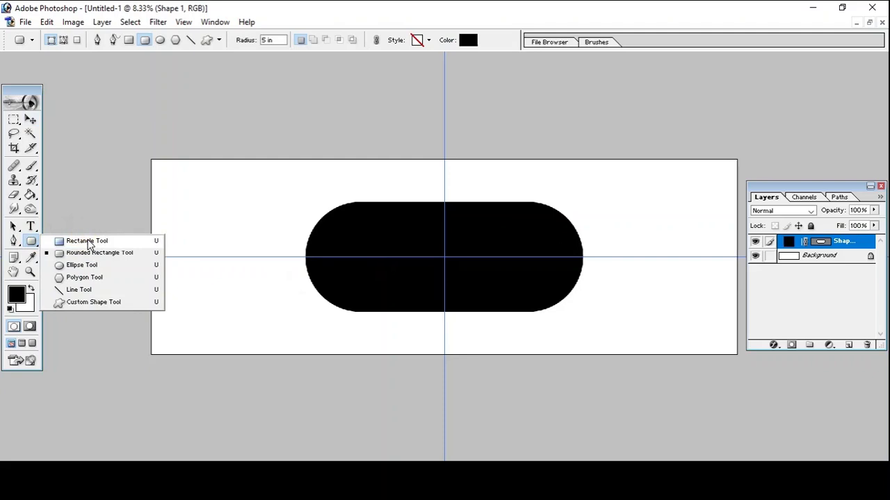
{"action": "left_click", "coordinate": [88, 241]}
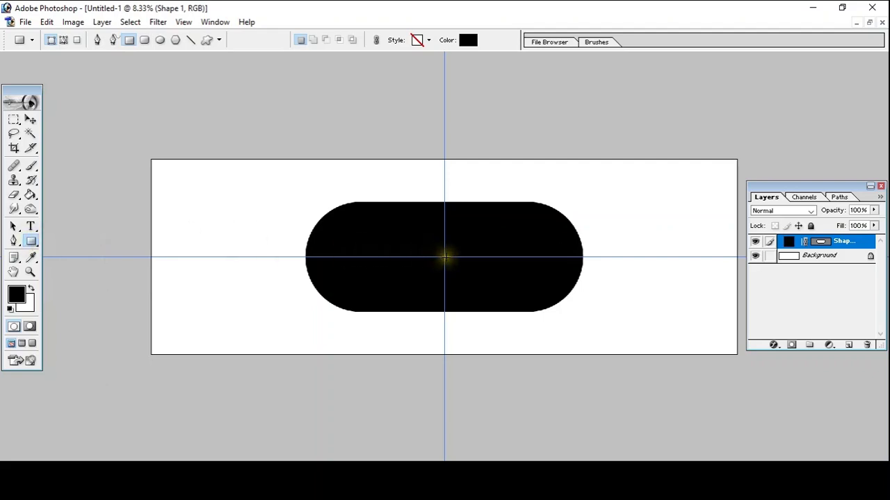
{"action": "left_click", "coordinate": [444, 257]}
{"action": "left_click", "coordinate": [444, 257]}
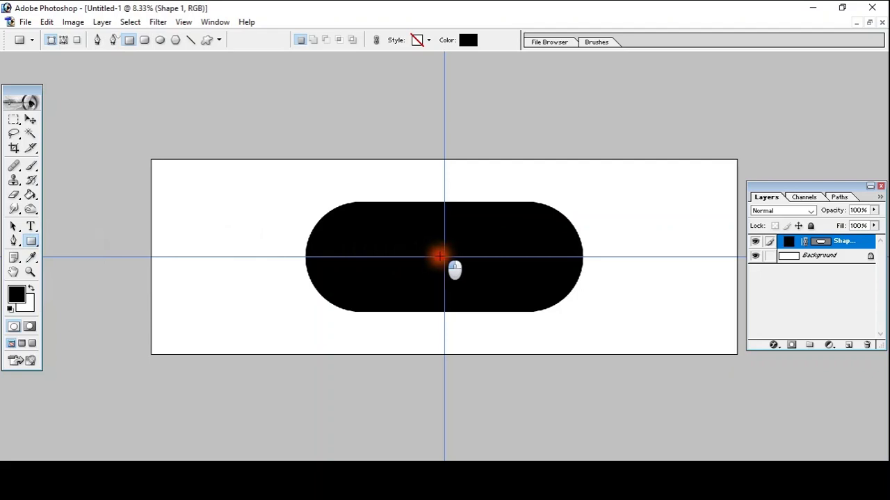
{"action": "mouse_move", "coordinate": [444, 258]}
{"action": "left_mouse_down"}
{"action": "mouse_move", "coordinate": [387, 198]}
{"action": "mouse_move", "coordinate": [298, 189]}
{"action": "left_mouse_up"}
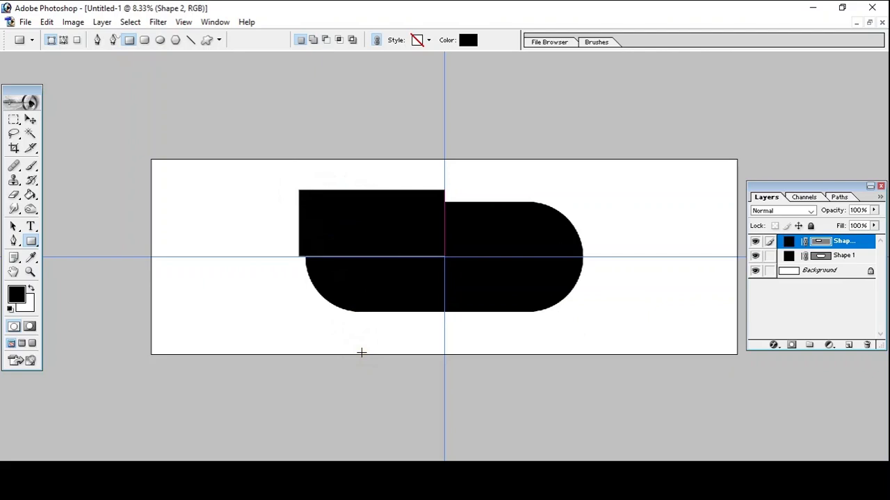
{"action": "left_click_drag", "start_coordinate": [401, 200], "coordinate": [351, 251]}
- Scale the rectangle to 95.6% × 81.9% so its top and left edges match the pill
{"action": "key", "text": "ctrl+t"}
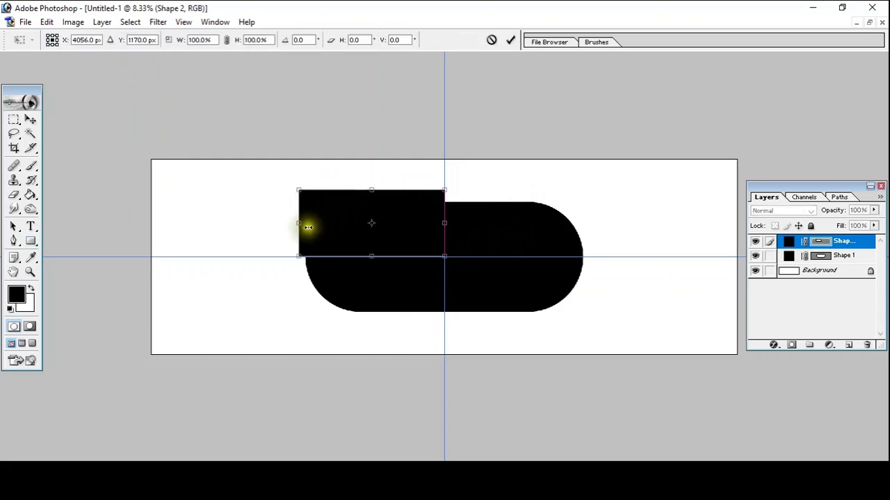
{"action": "left_click", "coordinate": [298, 222]}
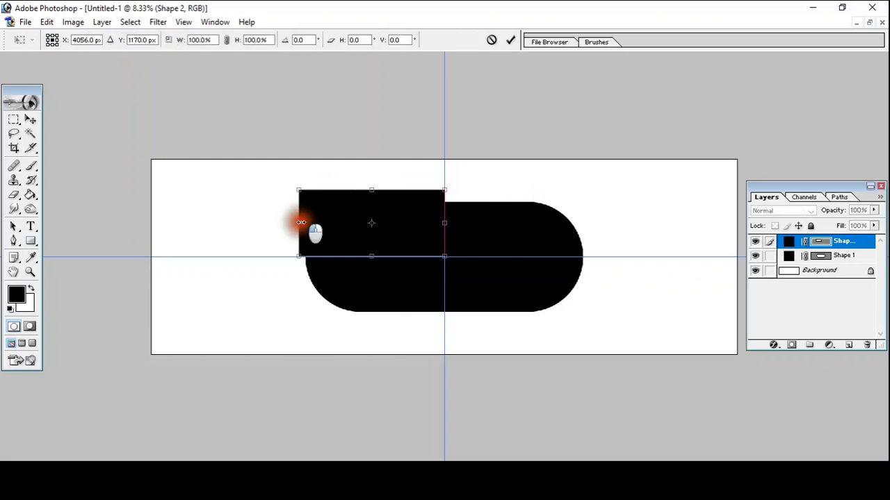
{"action": "left_click_drag", "start_coordinate": [298, 222], "coordinate": [307, 221]}
{"action": "key", "text": "ctrl+plus"}
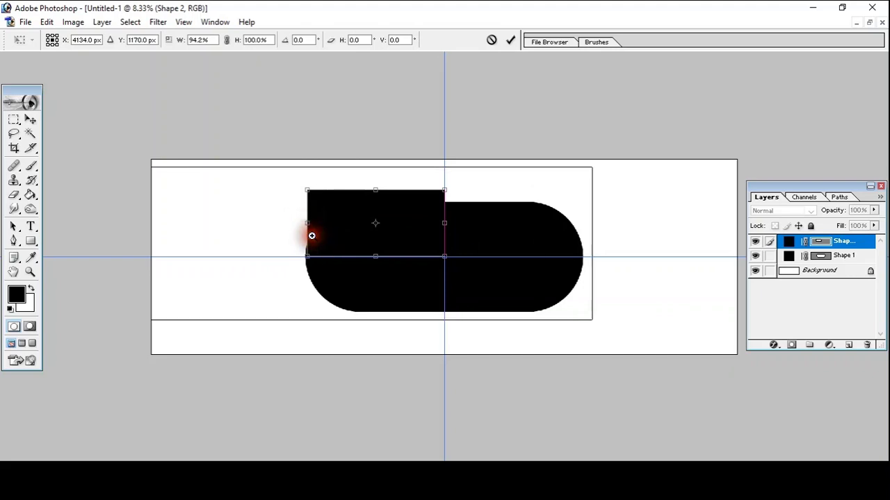
{"action": "left_click", "coordinate": [280, 245]}
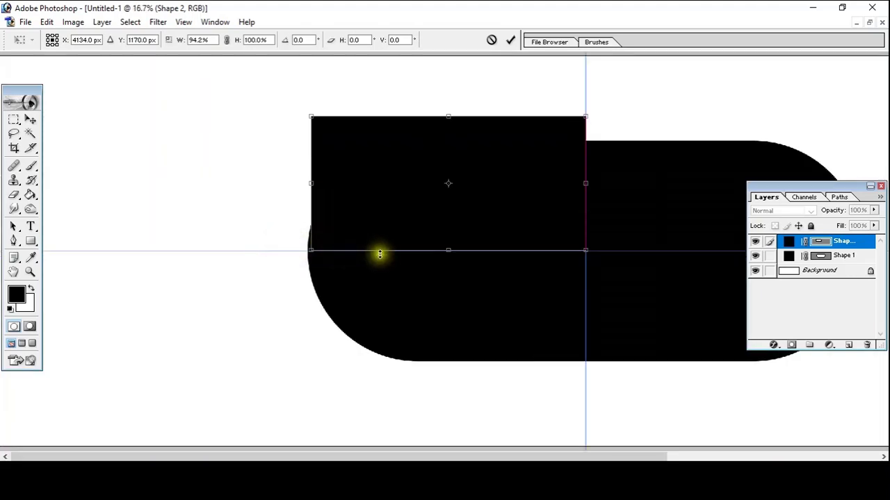
{"action": "left_click_drag", "start_coordinate": [314, 182], "coordinate": [309, 182]}
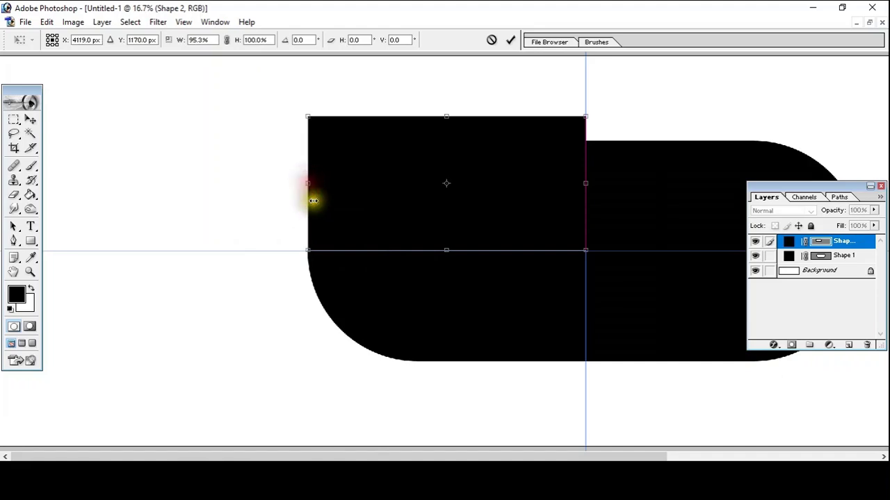
{"action": "key", "text": "ctrl+minus"}
{"action": "left_click_drag", "start_coordinate": [342, 157], "coordinate": [339, 173]}
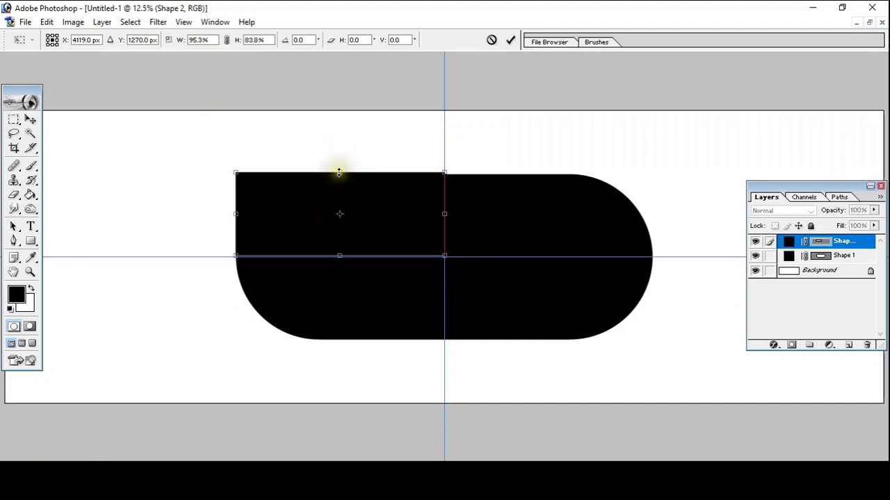
{"action": "left_click_drag", "start_coordinate": [340, 171], "coordinate": [341, 173]}
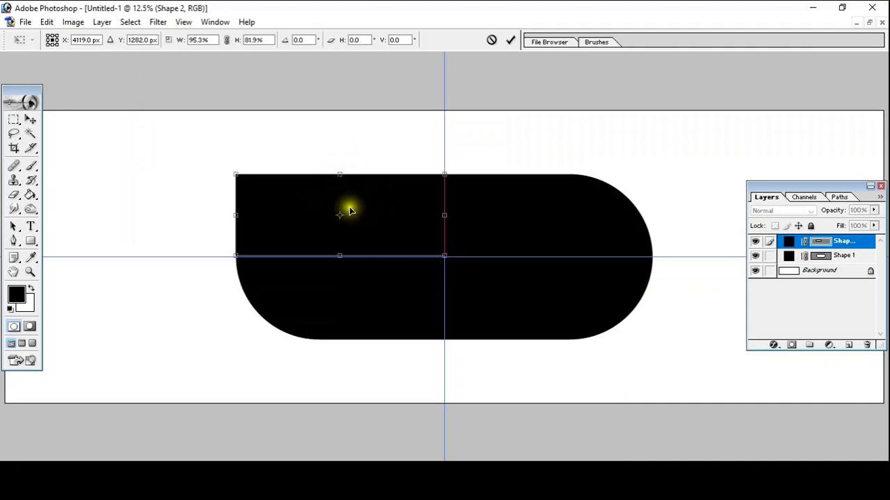
{"action": "left_click_drag", "start_coordinate": [236, 214], "coordinate": [237, 211]}
{"action": "left_click", "coordinate": [292, 235]}
{"action": "key", "text": "Return"}
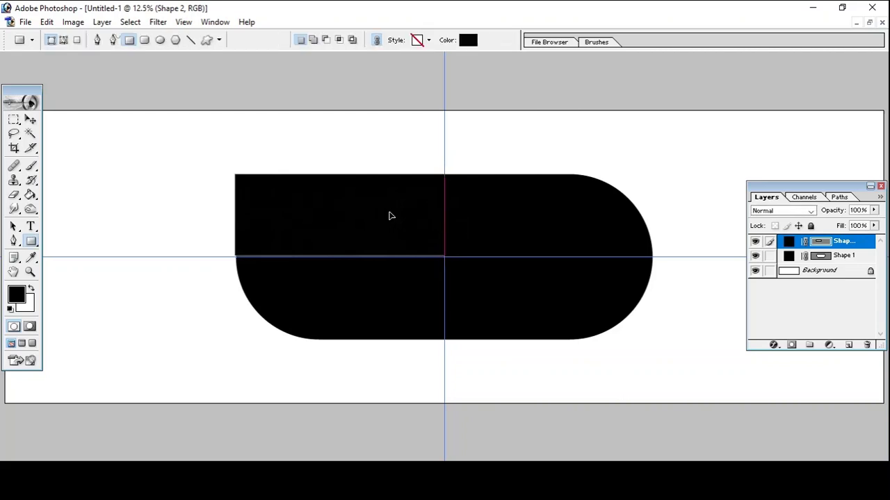
- Alt-drag a copy of the rectangle into the pill's lower-right quarter
{"action": "left_click", "coordinate": [30, 121]}
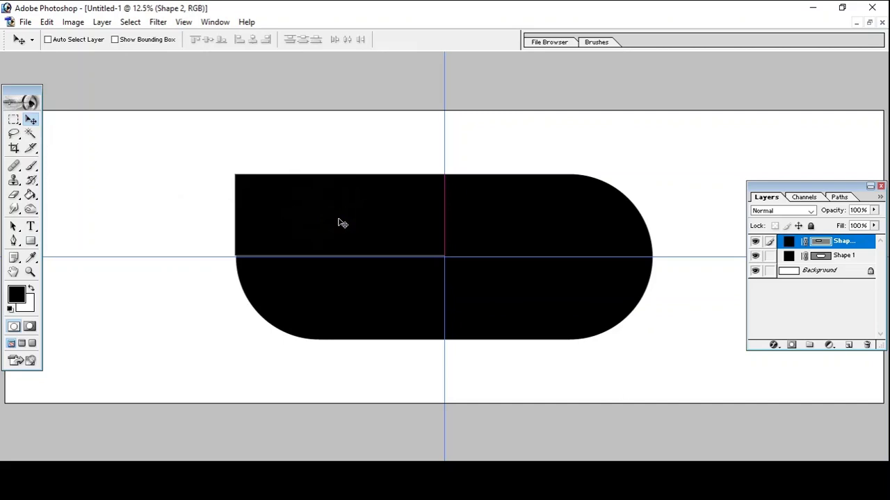
{"action": "left_click", "coordinate": [341, 223]}
{"action": "left_click", "coordinate": [341, 223]}
{"action": "mouse_move", "coordinate": [341, 223]}
{"action": "left_mouse_down"}
{"action": "mouse_move", "coordinate": [561, 308]}
{"action": "mouse_move", "coordinate": [549, 306]}
{"action": "left_mouse_up"}
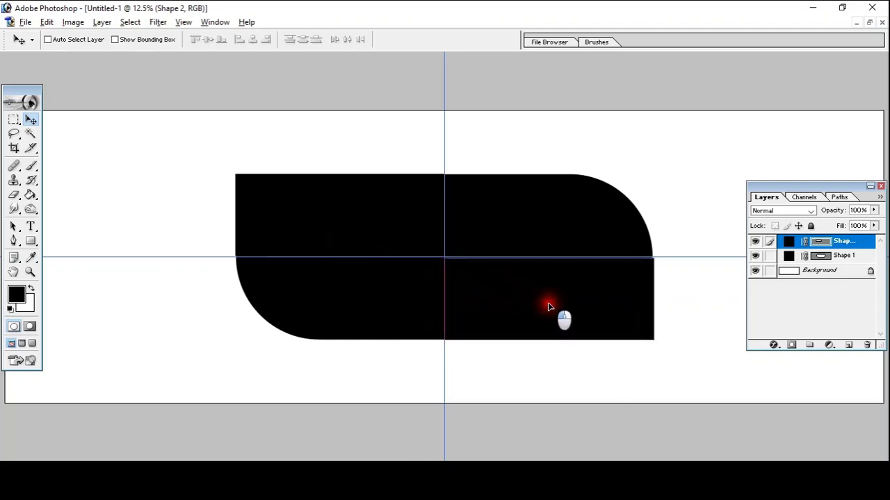
{"action": "left_click_drag", "start_coordinate": [548, 304], "coordinate": [548, 304]}
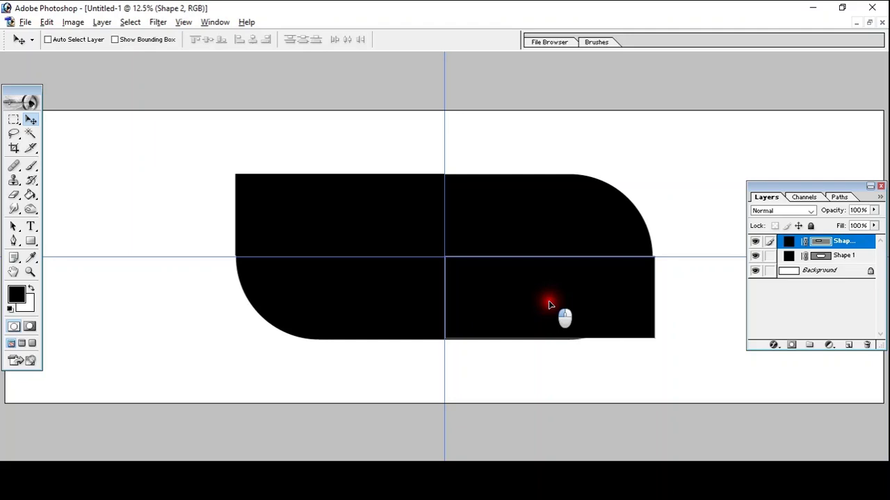
{"action": "left_click_drag", "start_coordinate": [548, 305], "coordinate": [550, 305]}
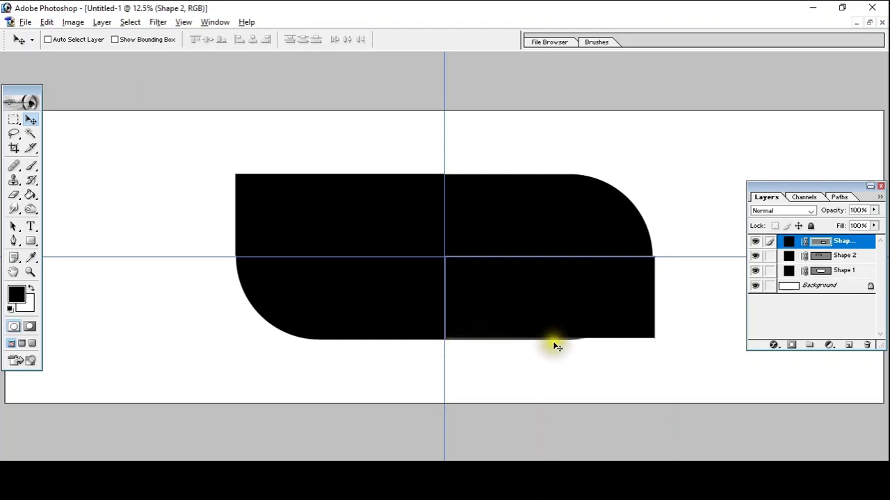
- Resize the copy to 99.4% × 101.6%, flush with the pill's bottom and right edges
{"action": "left_click", "coordinate": [572, 302]}
{"action": "key", "text": "ctrl+t"}
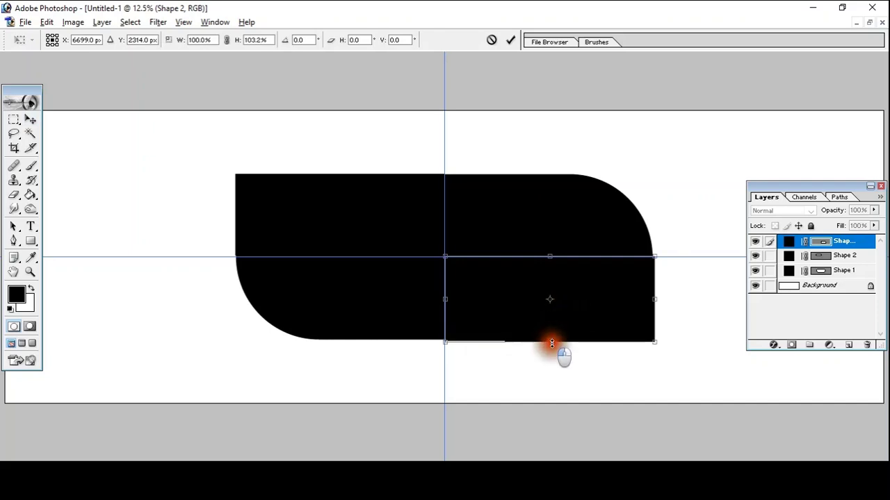
{"action": "left_click_drag", "start_coordinate": [552, 339], "coordinate": [550, 338]}
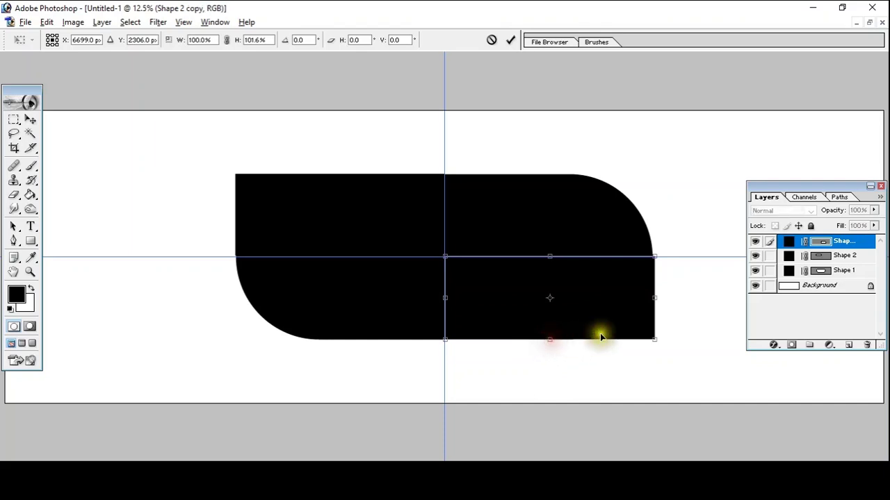
{"action": "left_click_drag", "start_coordinate": [659, 295], "coordinate": [652, 295]}
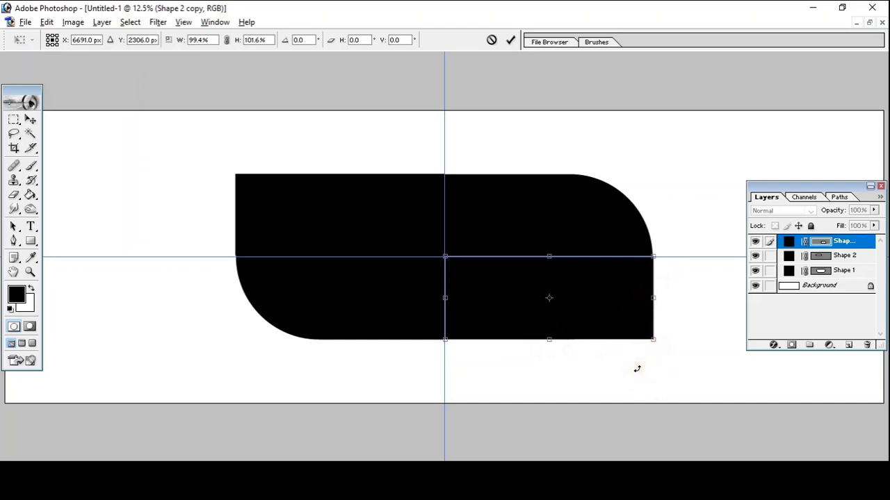
{"action": "key", "text": "Return"}
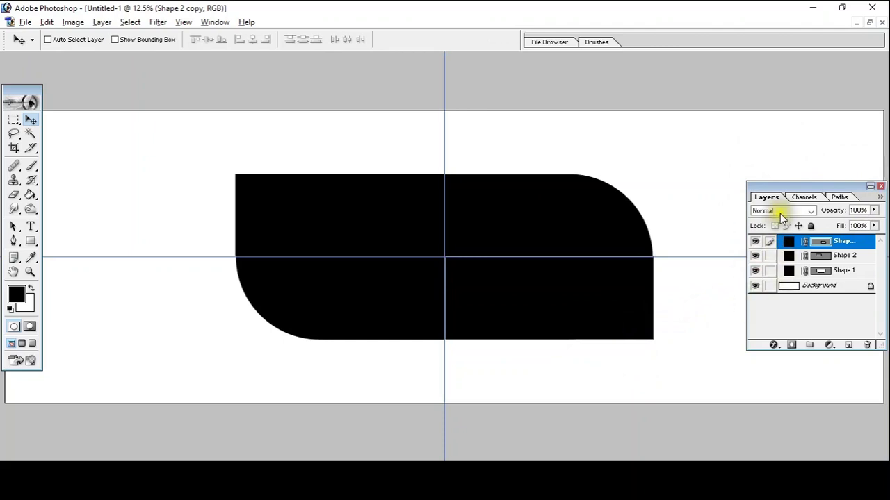
- Link Shape 1, Shape 2 and the rectangle copy layers, then merge them into one layer
{"action": "left_click", "coordinate": [765, 257]}
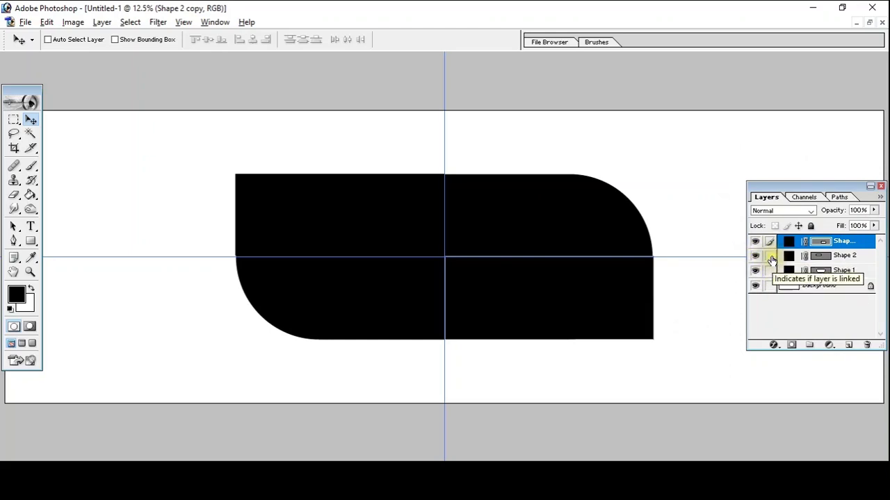
{"action": "left_click", "coordinate": [769, 256]}
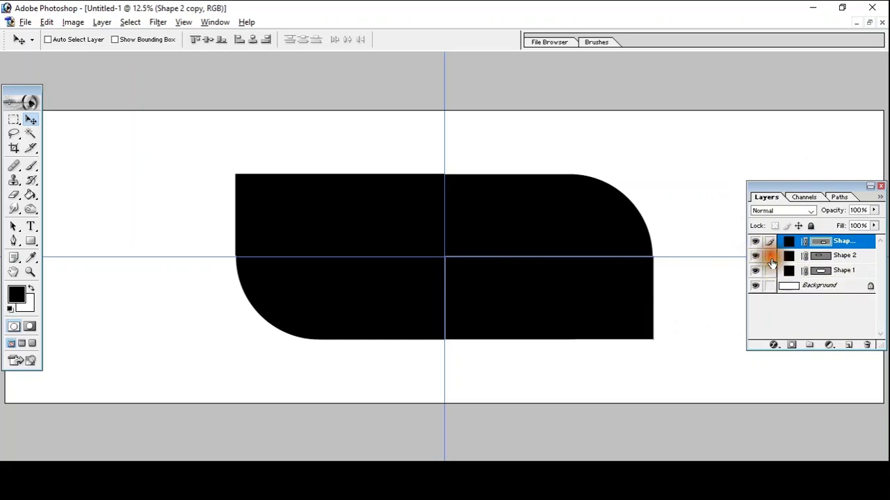
{"action": "left_click", "coordinate": [769, 270]}
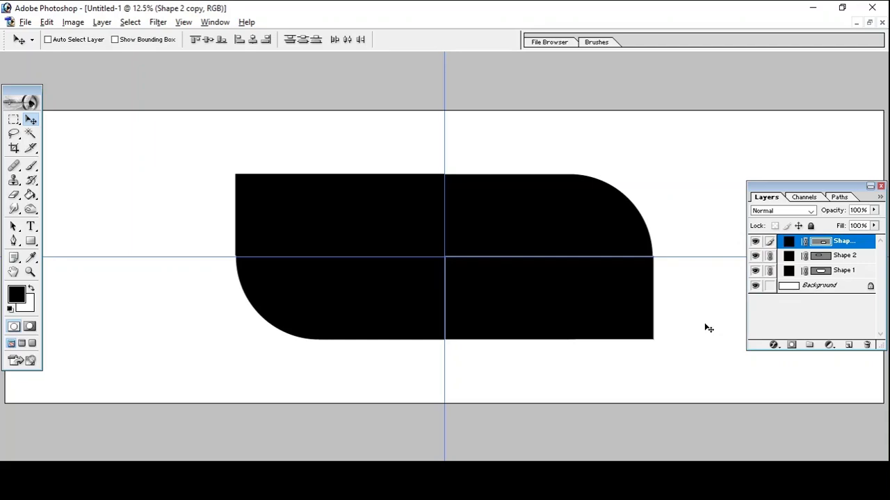
{"action": "key", "text": "ctrl+e"}
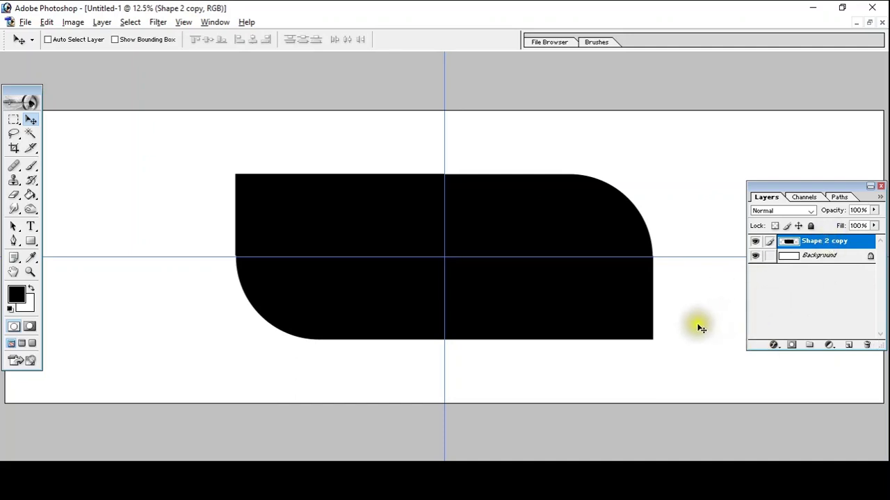
- Zoom out to see the whole page, hide the guides, and float the Untitled-1 window
{"action": "left_click", "coordinate": [482, 299]}
{"action": "left_click", "coordinate": [487, 302], "text": "alt"}
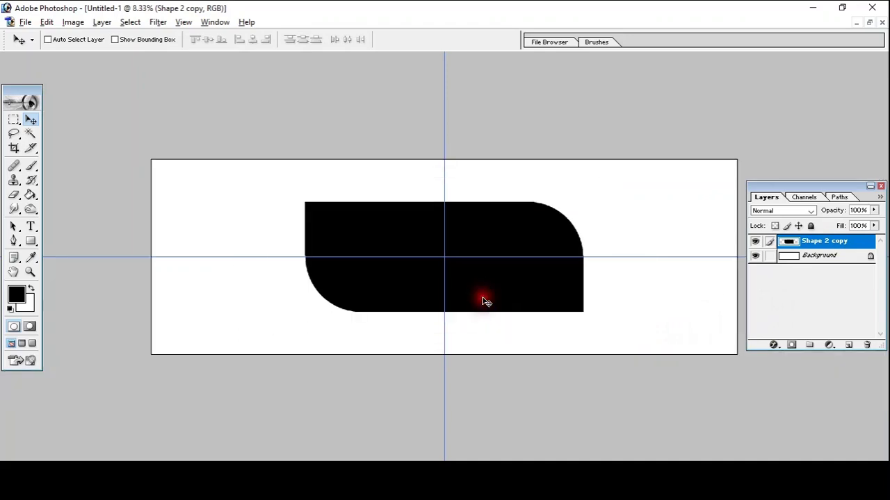
{"action": "left_click", "coordinate": [486, 302], "text": "alt"}
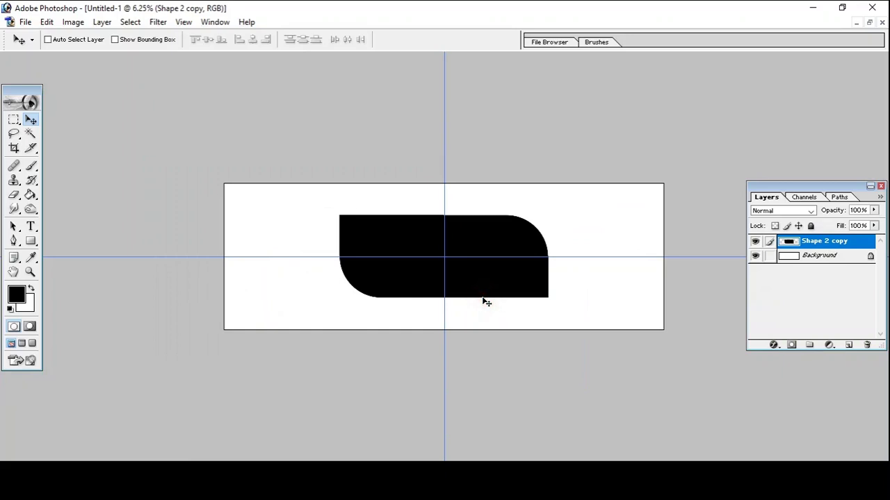
{"action": "left_click", "coordinate": [487, 302], "text": "ctrl"}
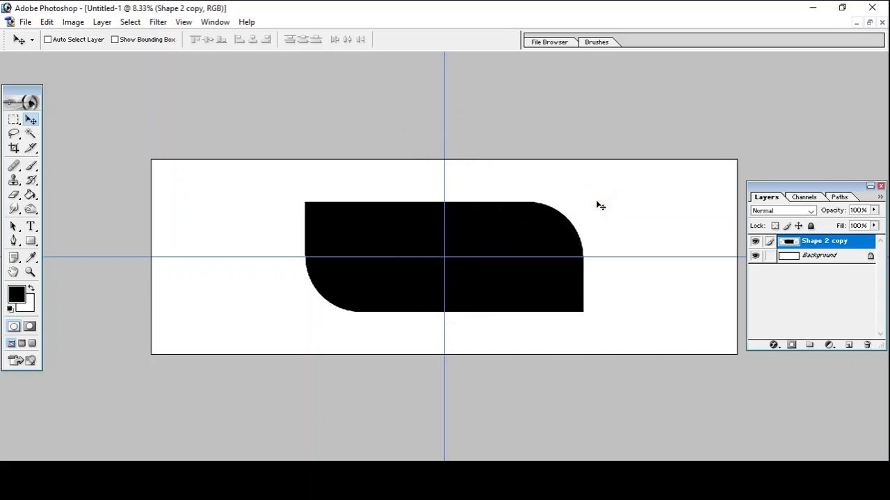
{"action": "key", "text": "ctrl+semicolon"}
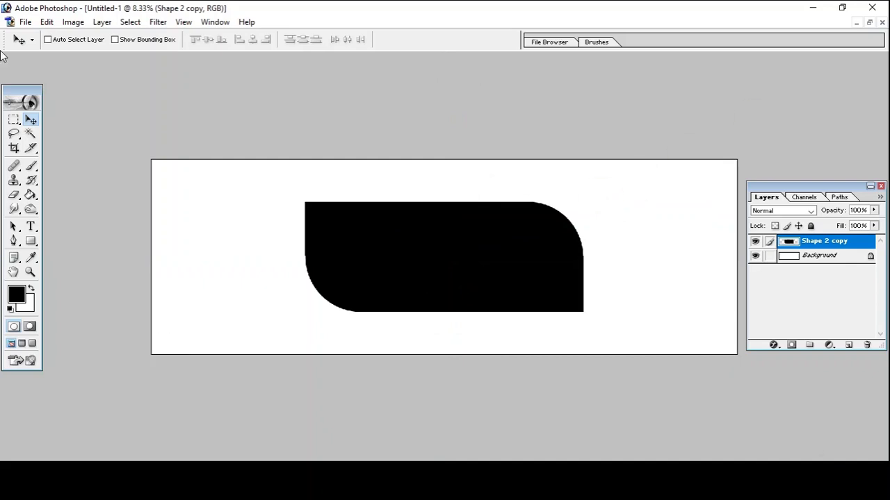
{"action": "left_click", "coordinate": [868, 23]}
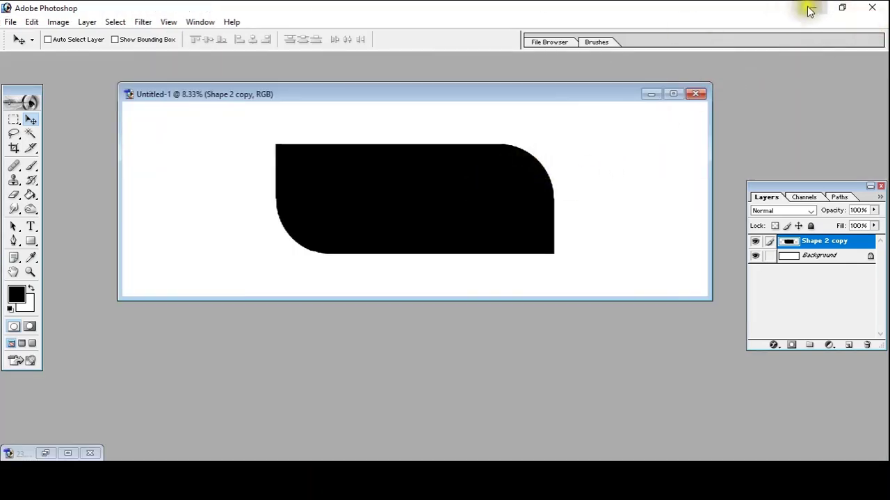
{"action": "left_click", "coordinate": [480, 421]}
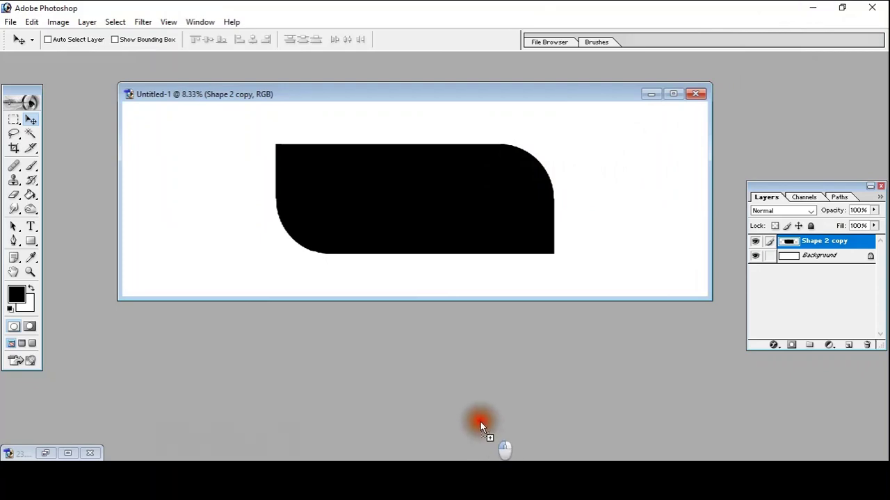
- Open 1P4A3482.JPG, cut the whole photo to the clipboard, and close it without saving
{"action": "double_click", "coordinate": [452, 383]}
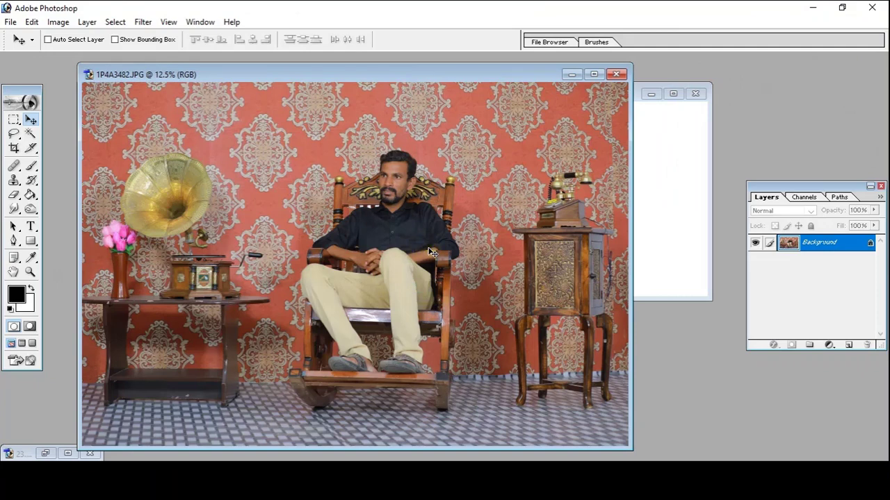
{"action": "key", "text": "ctrl+a"}
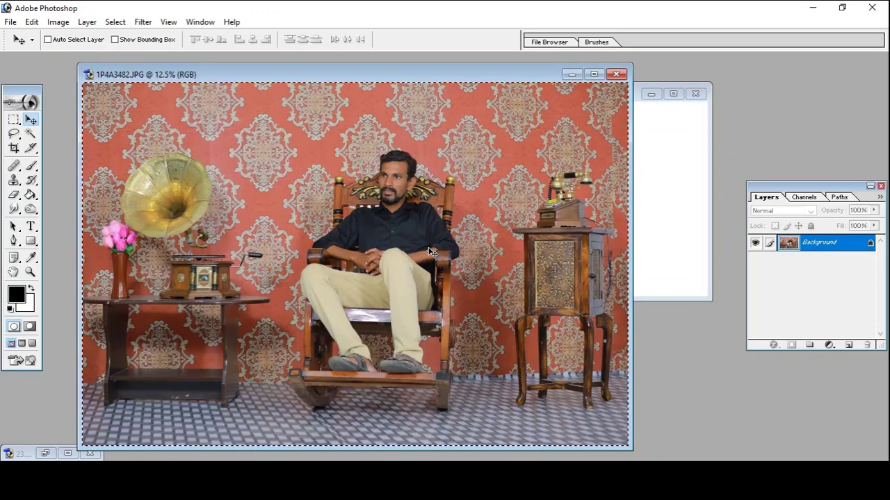
{"action": "key", "text": "ctrl+x"}
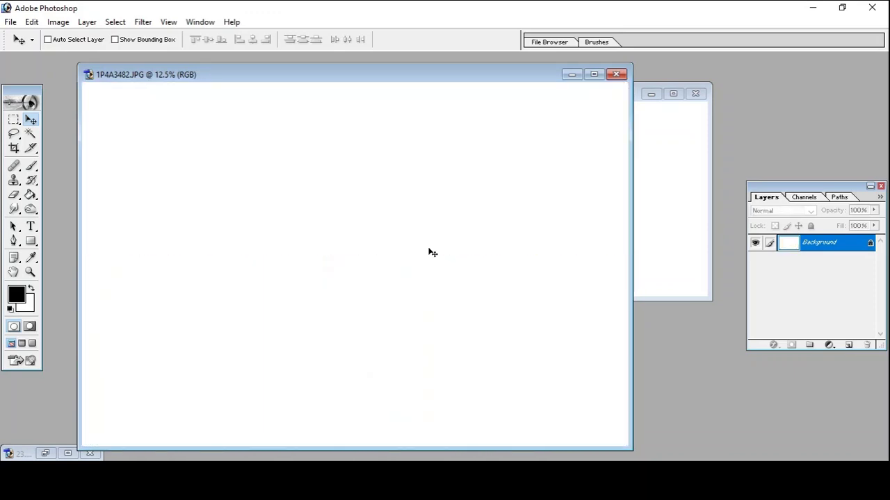
{"action": "key", "text": "ctrl+w"}
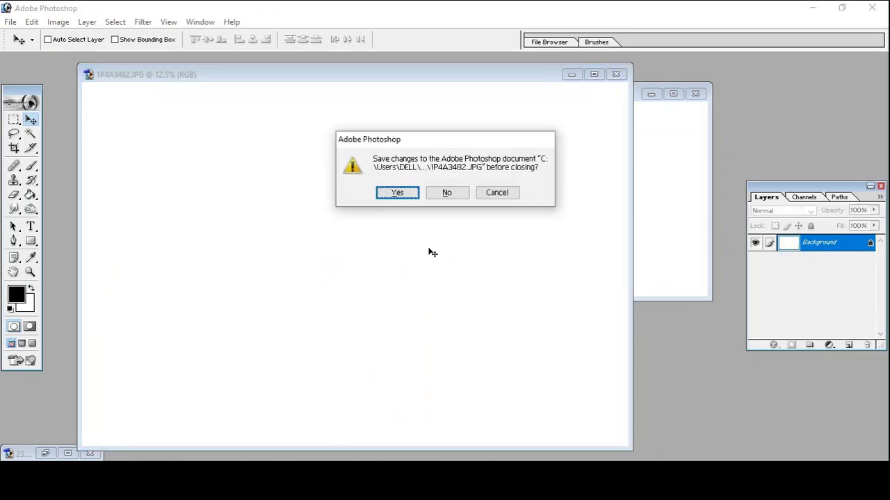
{"action": "left_click", "coordinate": [447, 193]}
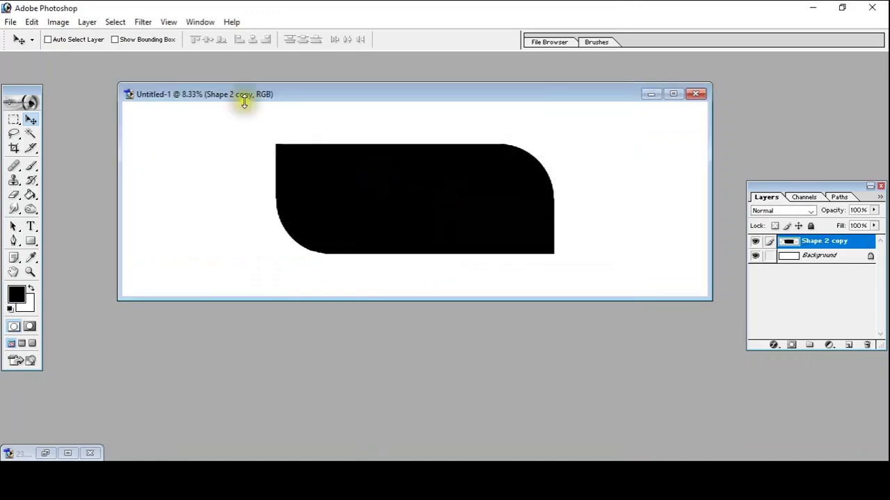
- Magic-Wand select the black rounded shape and paste the photo into it
{"action": "left_click", "coordinate": [31, 134]}
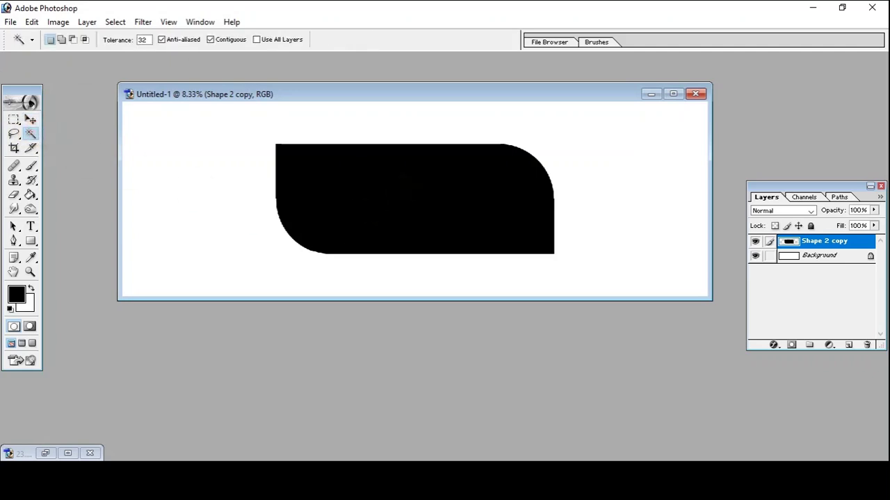
{"action": "left_click", "coordinate": [403, 189]}
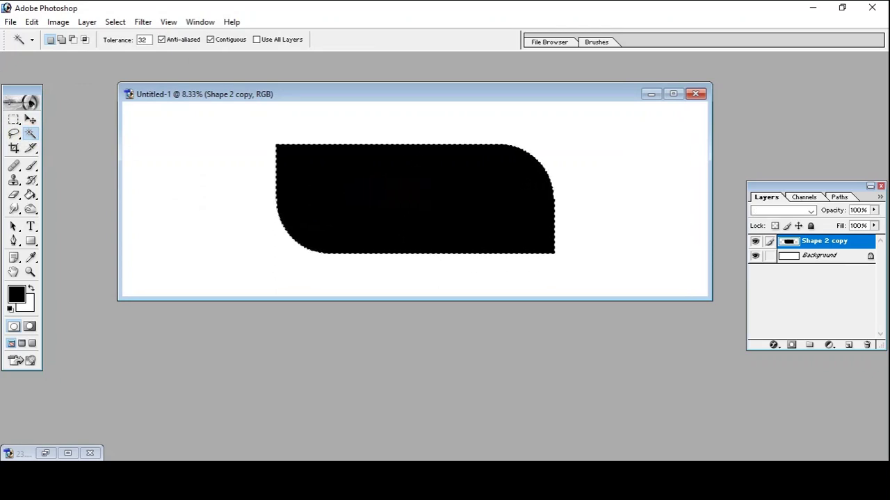
{"action": "key", "text": "ctrl+shift+v"}
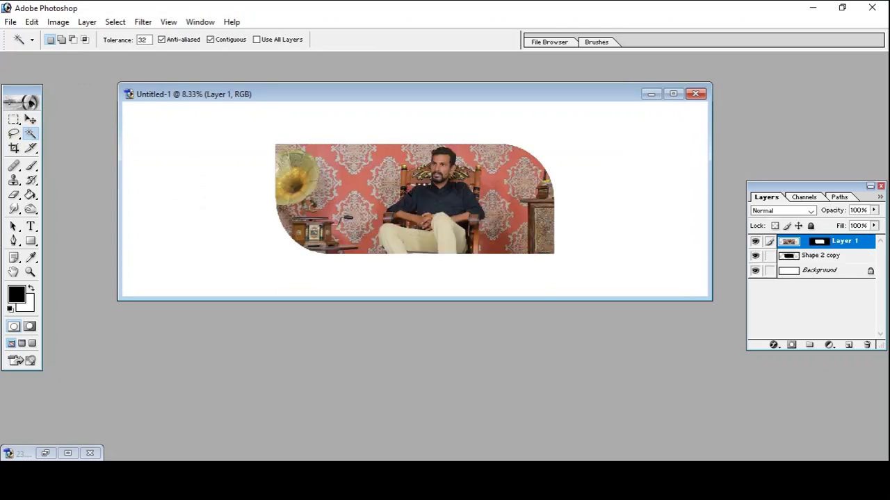
{"action": "left_click", "coordinate": [673, 94]}
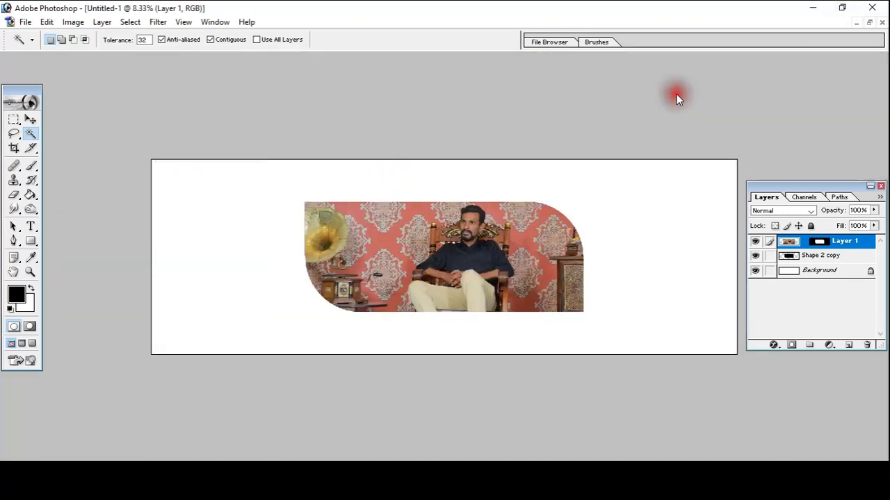
{"action": "left_click", "coordinate": [549, 299]}
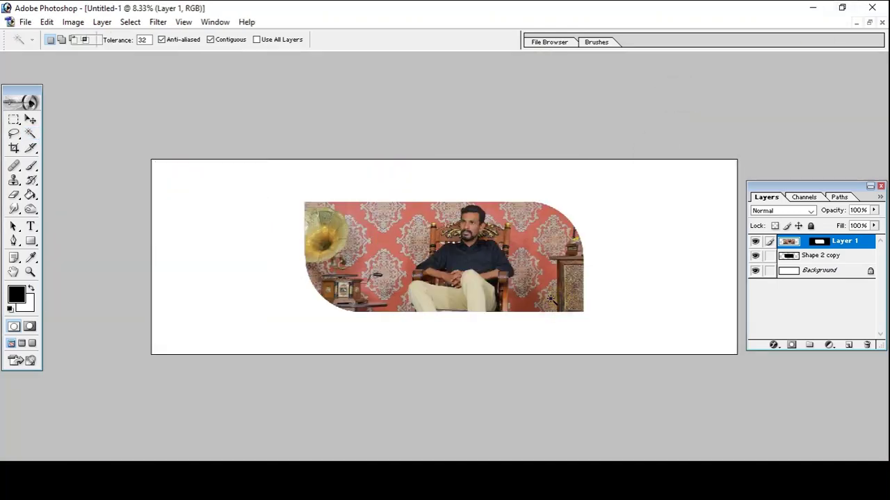
- Scale and position the pasted photo to fit inside the frame at about 78.2%
{"action": "key", "text": "ctrl+t"}
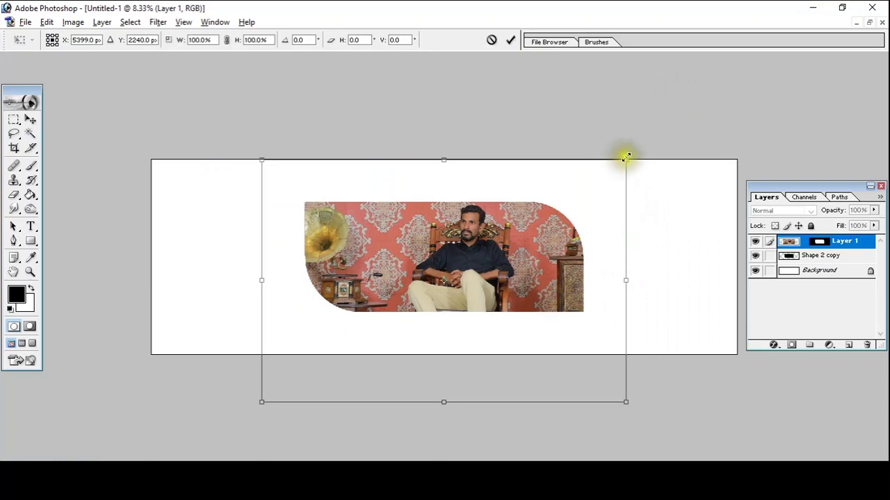
{"action": "left_click_drag", "start_coordinate": [625, 159], "coordinate": [549, 221]}
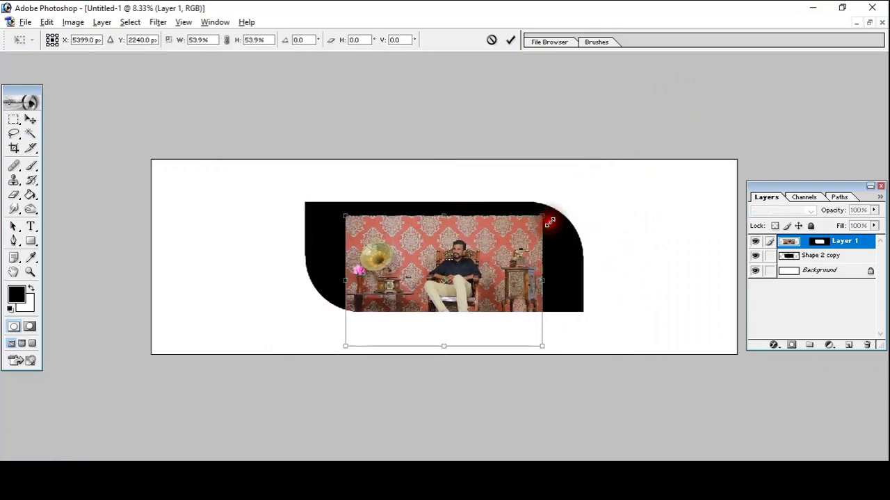
{"action": "left_click_drag", "start_coordinate": [500, 255], "coordinate": [502, 240]}
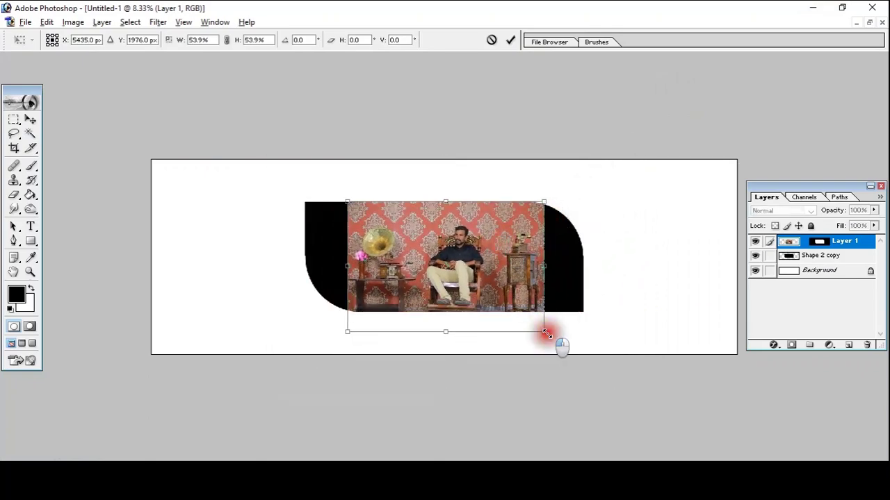
{"action": "mouse_move", "coordinate": [545, 332]}
{"action": "left_mouse_down"}
{"action": "mouse_move", "coordinate": [597, 361]}
{"action": "mouse_move", "coordinate": [582, 360]}
{"action": "left_mouse_up"}
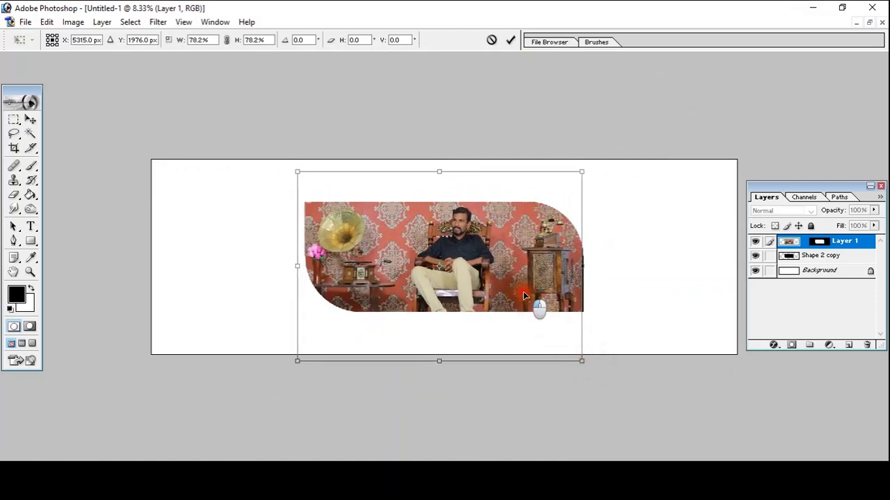
{"action": "left_click_drag", "start_coordinate": [524, 296], "coordinate": [526, 294]}
{"action": "key", "text": "w"}
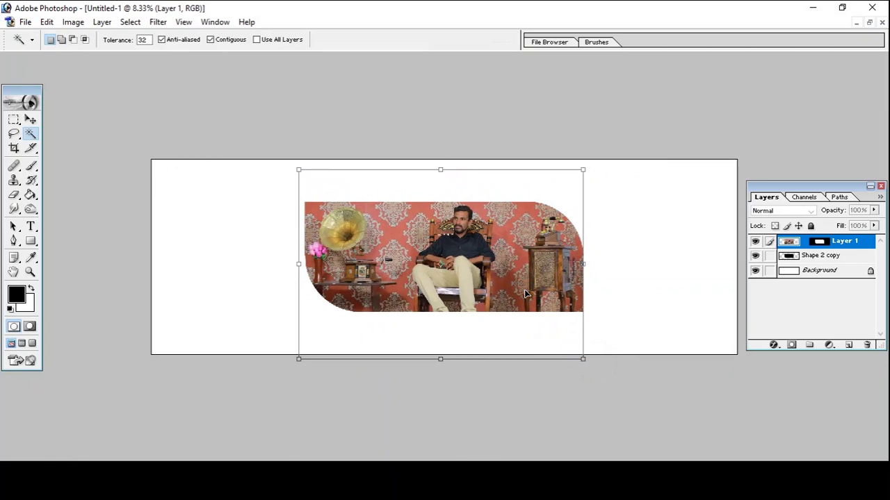
{"action": "key", "text": "Return"}
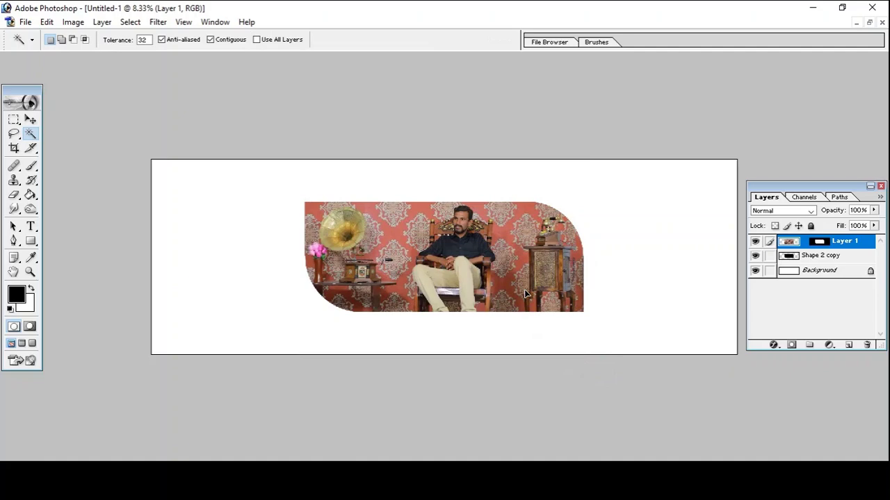
- Undo the photo paste and deselect, leaving only the black rounded shape
{"action": "left_click", "coordinate": [870, 25]}
{"action": "left_click", "coordinate": [674, 94]}
{"action": "key", "text": "ctrl+z"}
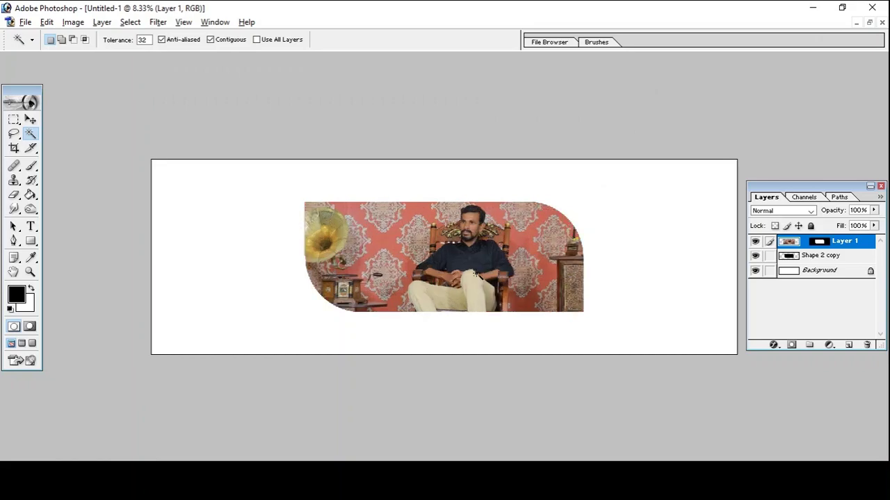
{"action": "key", "text": "ctrl+alt+z"}
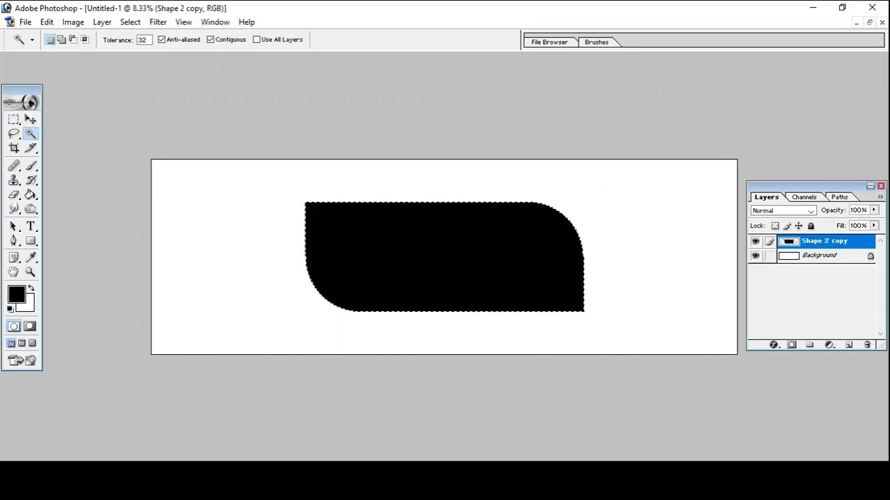
{"action": "key", "text": "ctrl+d"}
- Add a vertical guide at the canvas centre via View > New Guide
{"action": "left_click", "coordinate": [183, 22]}
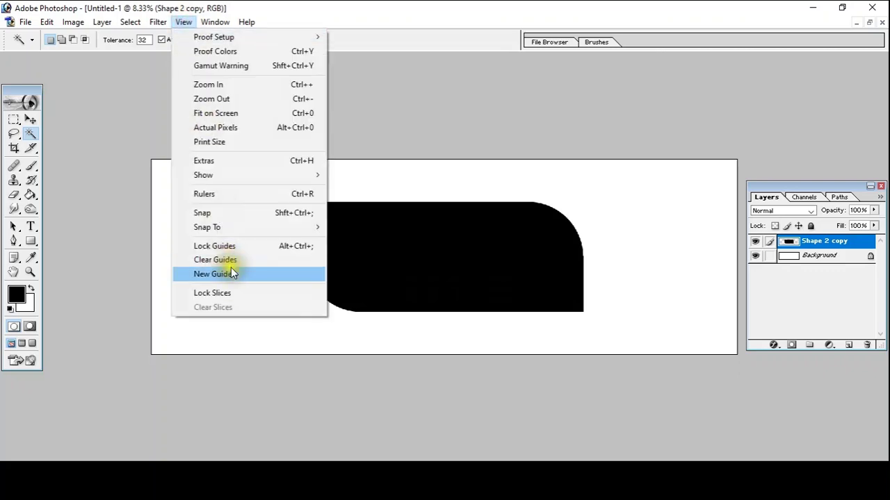
{"action": "left_click", "coordinate": [234, 278]}
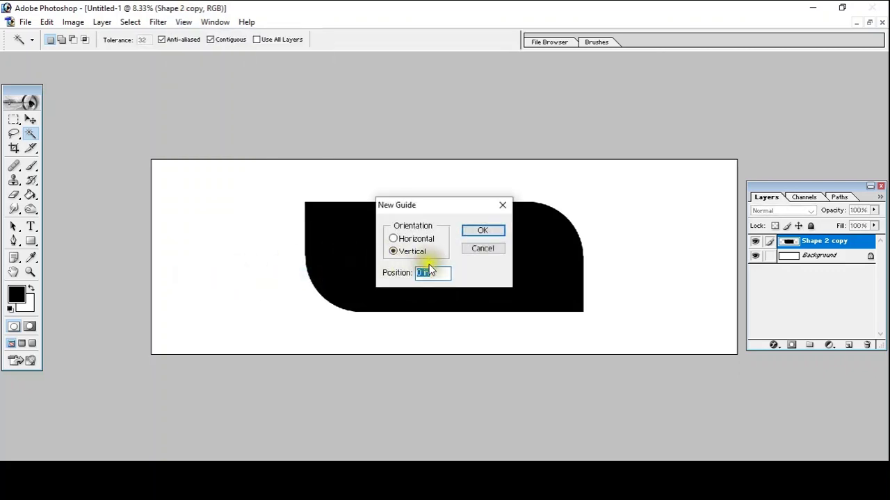
{"action": "left_click_drag", "start_coordinate": [426, 272], "coordinate": [412, 274]}
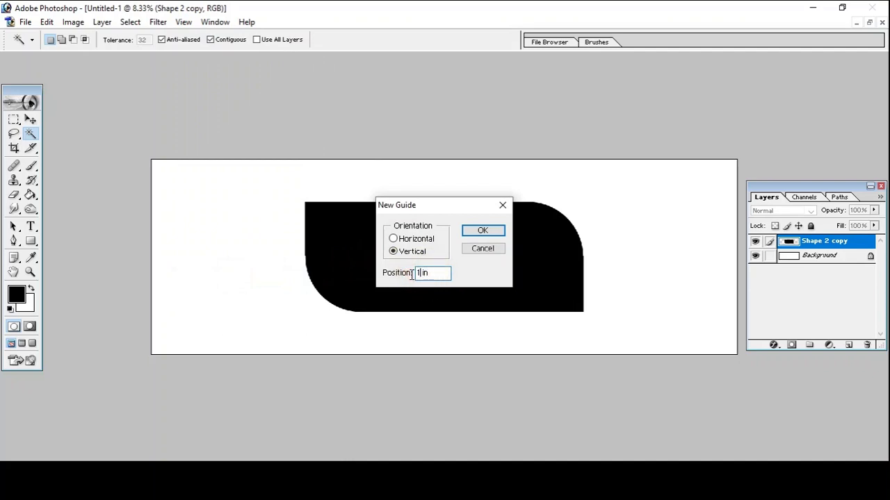
{"action": "key", "text": "Return"}
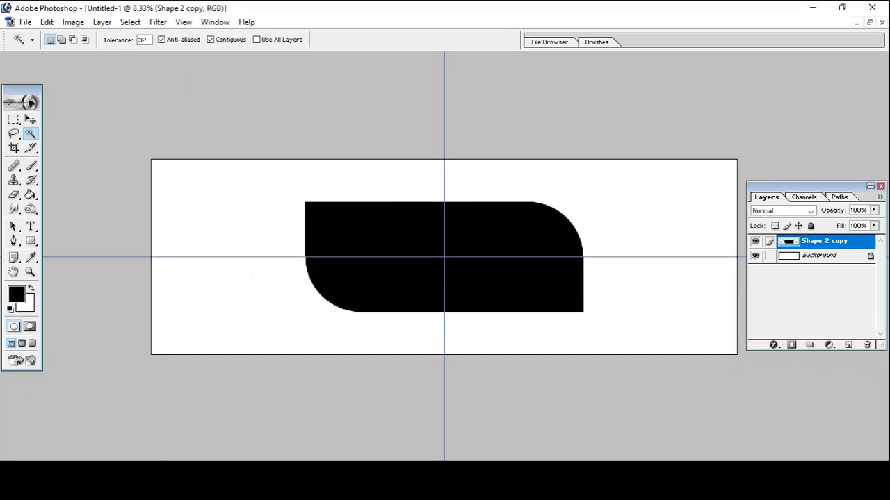
{"action": "left_click", "coordinate": [13, 123]}
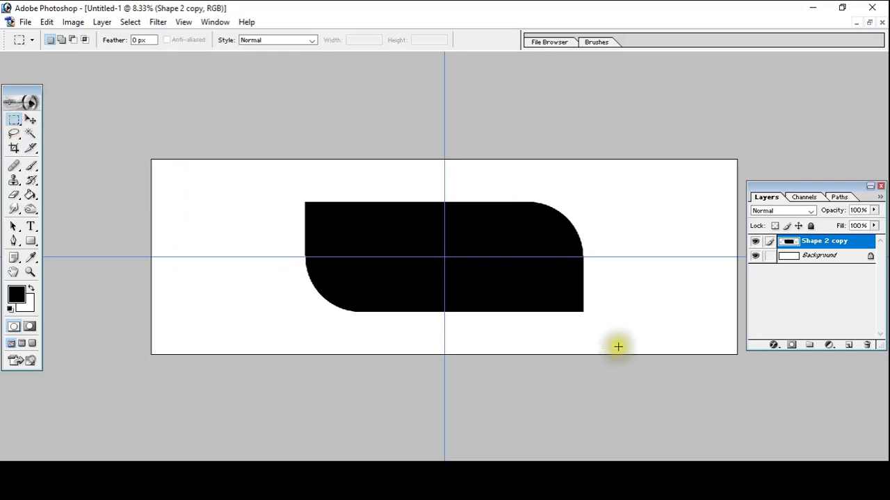
- Erase the black shape's right half from the guide crossing, then deselect
{"action": "left_click", "coordinate": [445, 182]}
{"action": "mouse_move", "coordinate": [445, 181]}
{"action": "left_mouse_down"}
{"action": "mouse_move", "coordinate": [471, 339]}
{"action": "mouse_move", "coordinate": [671, 334]}
{"action": "left_mouse_up"}
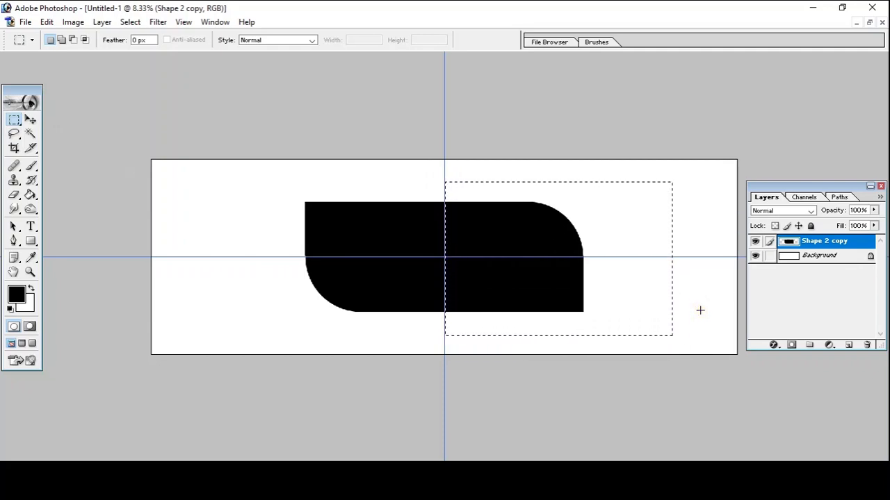
{"action": "key", "text": "Delete"}
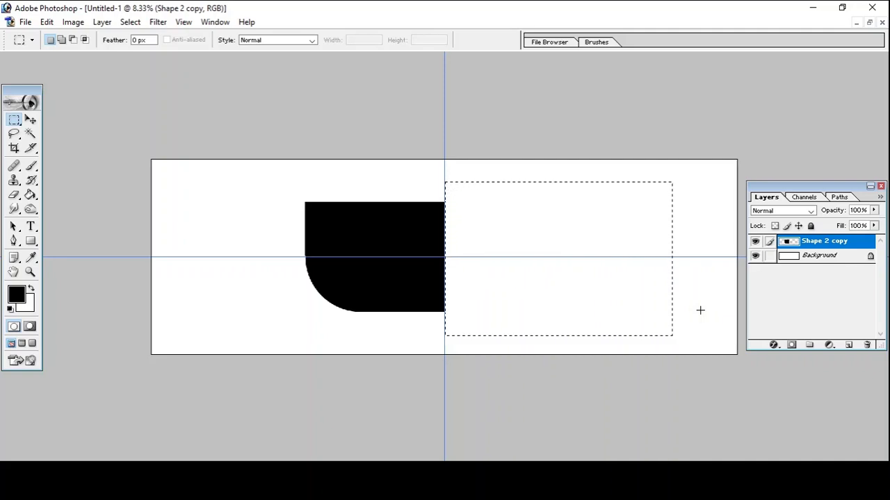
{"action": "right_click", "coordinate": [560, 206]}
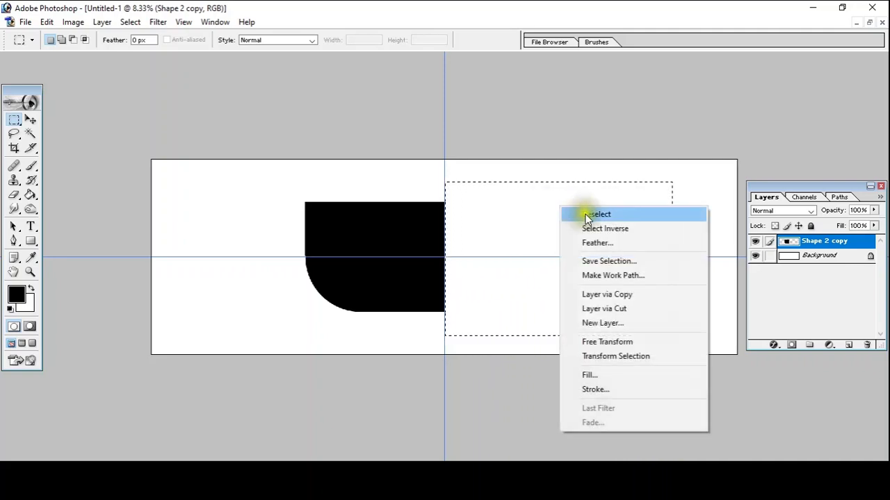
{"action": "left_click", "coordinate": [589, 215]}
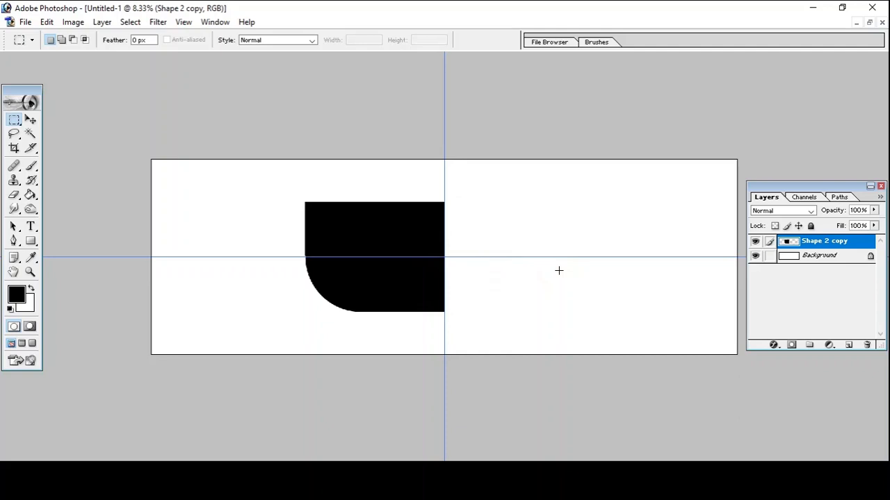
- Hide the Shape 2 copy layer, leaving a blank white canvas
{"action": "left_click", "coordinate": [31, 123]}
{"action": "right_click", "coordinate": [363, 218]}
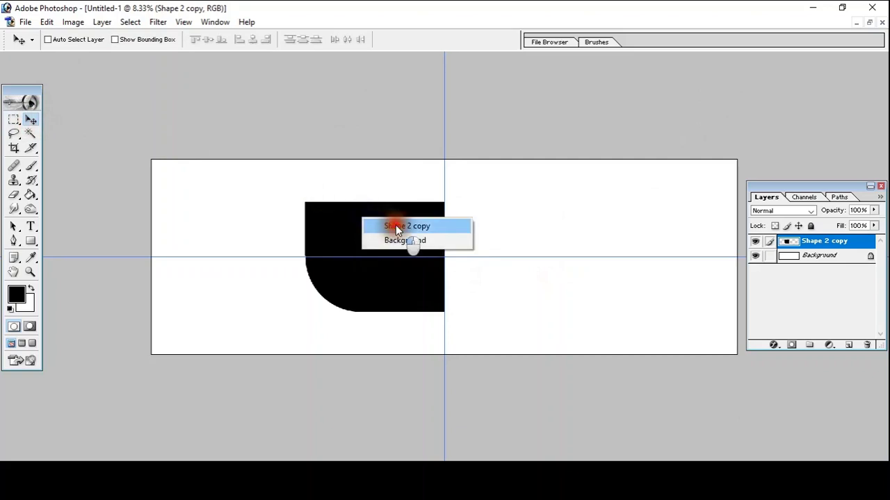
{"action": "left_click", "coordinate": [395, 227]}
{"action": "left_click", "coordinate": [755, 241]}
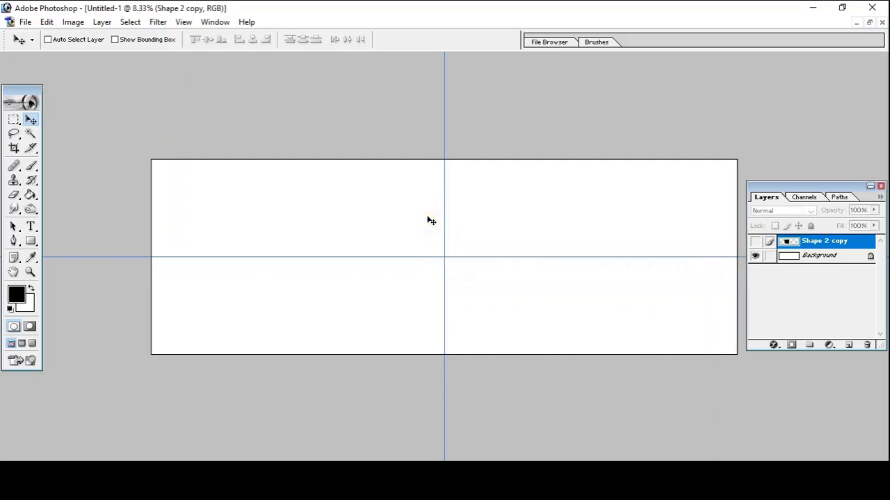
- Clear the guides and switch to the Custom Shape Tool
{"action": "key", "text": "ctrl+semicolon"}
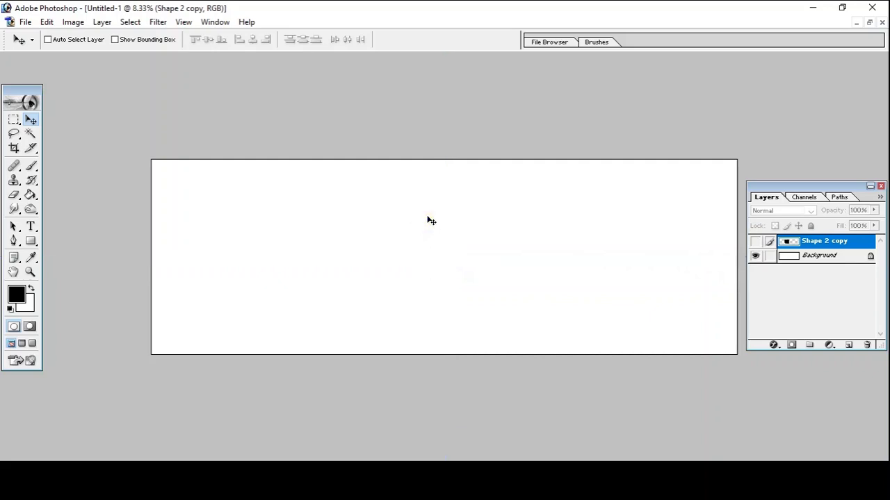
{"action": "left_click", "coordinate": [32, 239]}
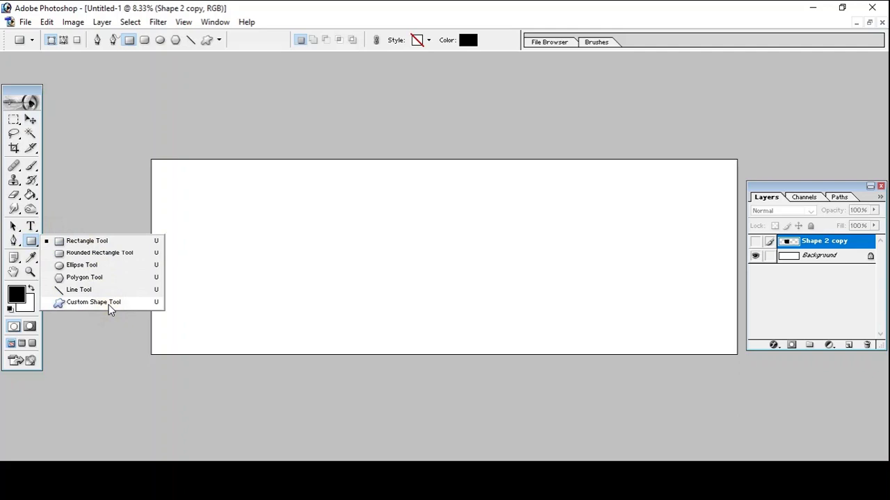
{"action": "left_click", "coordinate": [110, 304]}
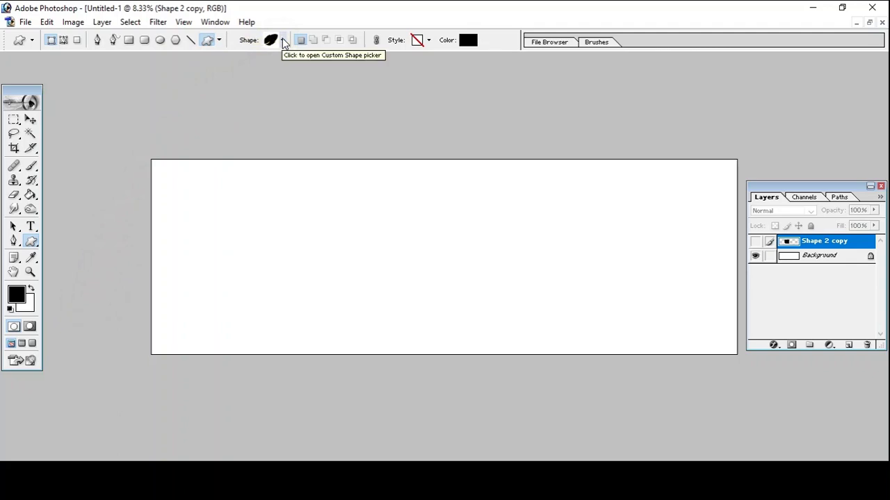
- Choose the Flower 1 shape from the custom Shape picker
{"action": "left_click", "coordinate": [283, 40]}
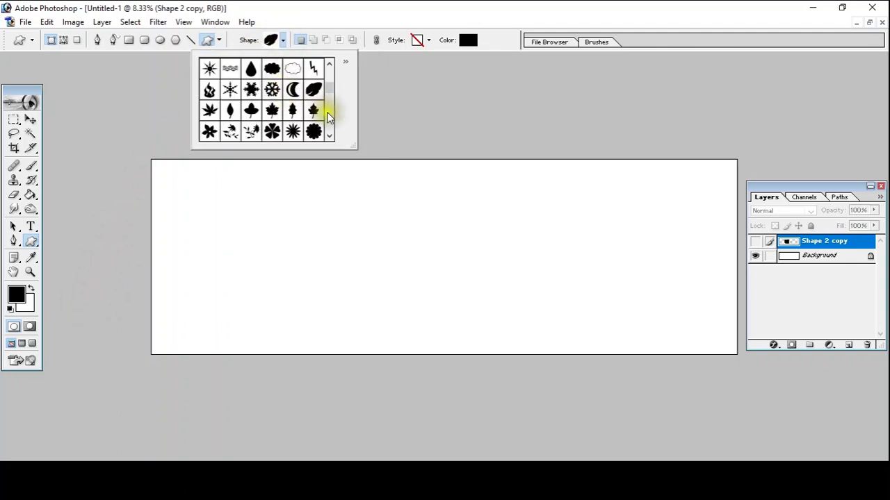
{"action": "scroll", "coordinate": [309, 115], "scroll_direction": "down", "scroll_amount": 1}
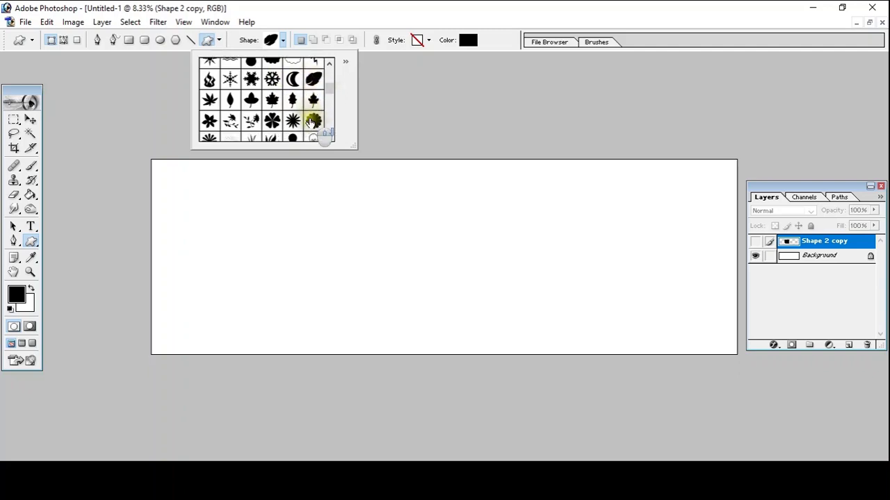
{"action": "scroll", "coordinate": [305, 118], "scroll_direction": "down", "scroll_amount": 1}
{"action": "scroll", "coordinate": [301, 121], "scroll_direction": "down", "scroll_amount": 1}
{"action": "scroll", "coordinate": [301, 120], "scroll_direction": "down", "scroll_amount": 1}
{"action": "scroll", "coordinate": [300, 119], "scroll_direction": "down", "scroll_amount": 2}
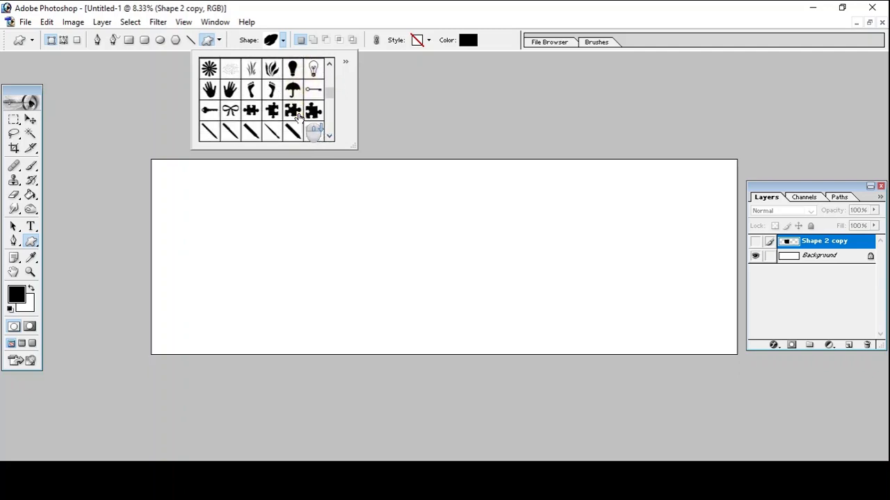
{"action": "scroll", "coordinate": [299, 118], "scroll_direction": "down", "scroll_amount": 1}
{"action": "scroll", "coordinate": [297, 116], "scroll_direction": "down", "scroll_amount": 1}
{"action": "scroll", "coordinate": [297, 117], "scroll_direction": "down", "scroll_amount": 1}
{"action": "scroll", "coordinate": [297, 115], "scroll_direction": "down", "scroll_amount": 2}
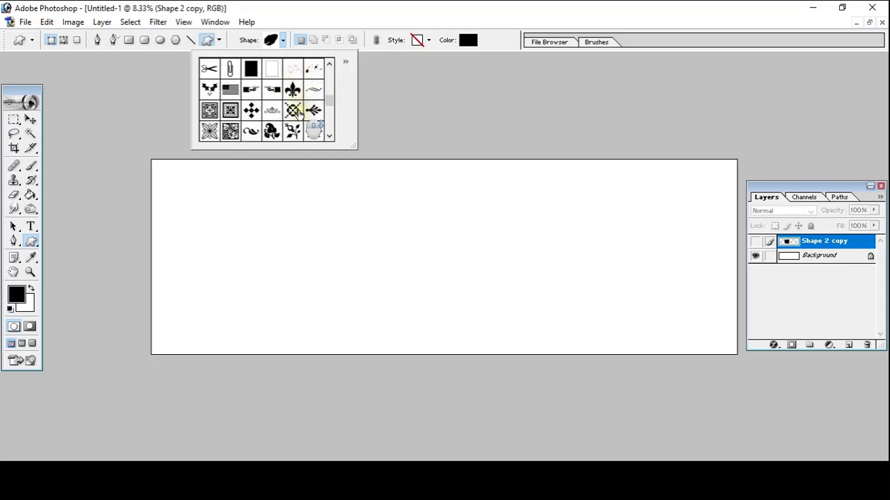
{"action": "scroll", "coordinate": [298, 115], "scroll_direction": "down", "scroll_amount": 1}
{"action": "scroll", "coordinate": [297, 114], "scroll_direction": "down", "scroll_amount": 2}
{"action": "scroll", "coordinate": [297, 113], "scroll_direction": "down", "scroll_amount": 1}
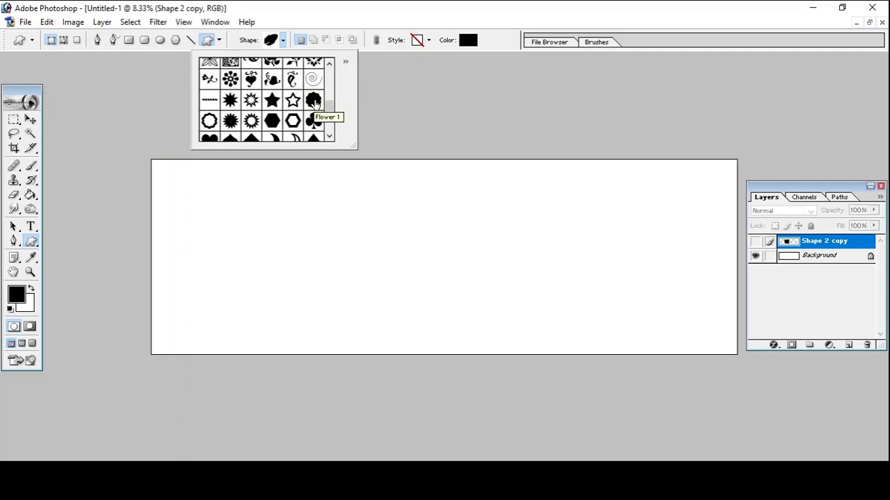
{"action": "left_click", "coordinate": [314, 103]}
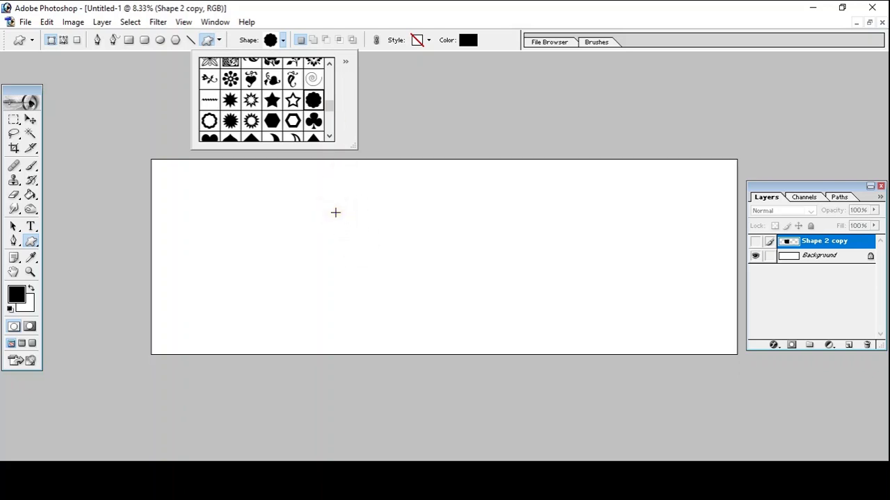
- Draw a large black Flower 1 shape mid-canvas and try Magic-Wand selecting it
{"action": "left_click", "coordinate": [335, 212]}
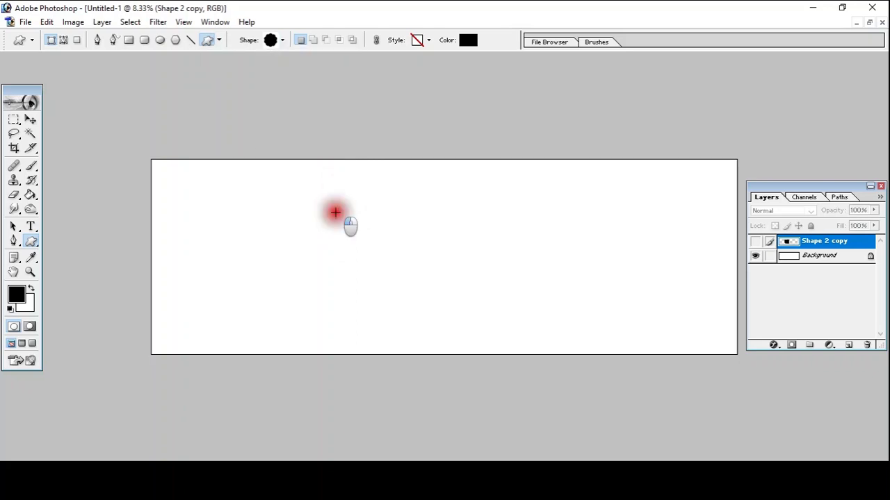
{"action": "mouse_move", "coordinate": [335, 212]}
{"action": "left_mouse_down"}
{"action": "mouse_move", "coordinate": [446, 305]}
{"action": "mouse_move", "coordinate": [539, 345]}
{"action": "mouse_move", "coordinate": [521, 348]}
{"action": "mouse_move", "coordinate": [512, 344]}
{"action": "mouse_move", "coordinate": [522, 331]}
{"action": "mouse_move", "coordinate": [574, 325]}
{"action": "mouse_move", "coordinate": [561, 351]}
{"action": "mouse_move", "coordinate": [537, 342]}
{"action": "left_mouse_up"}
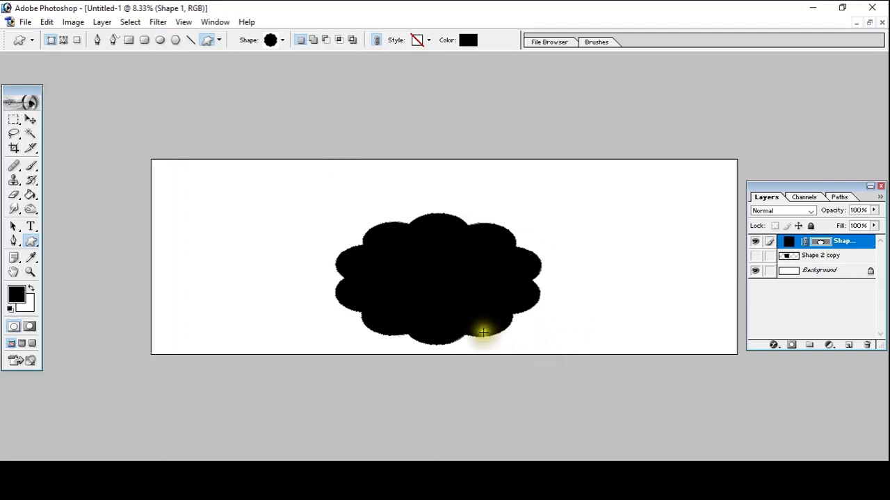
{"action": "left_click", "coordinate": [30, 132]}
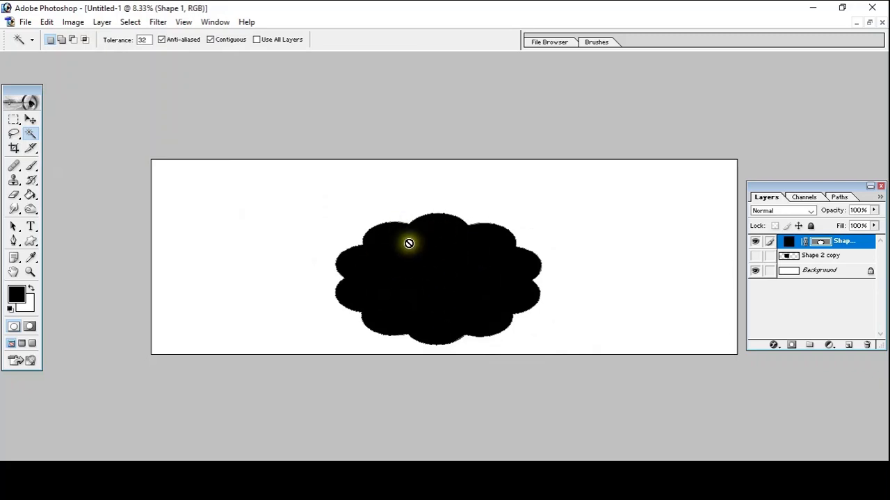
{"action": "left_click", "coordinate": [449, 278]}
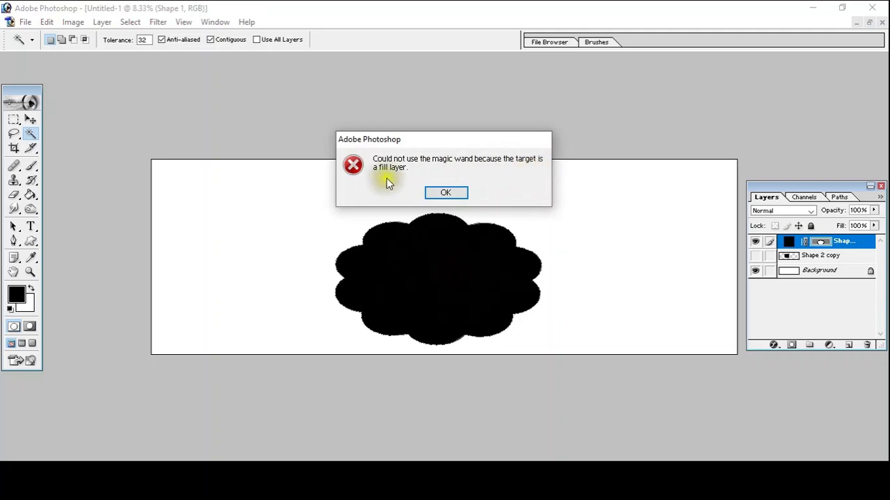
- Dismiss the fill-layer error, return to Rectangular Marquee, and restore the window
{"action": "left_click", "coordinate": [457, 193]}
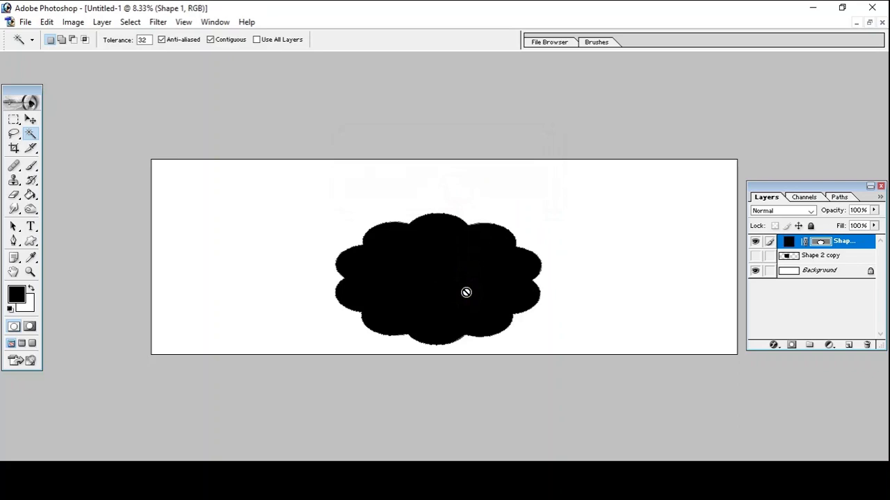
{"action": "left_click", "coordinate": [14, 120]}
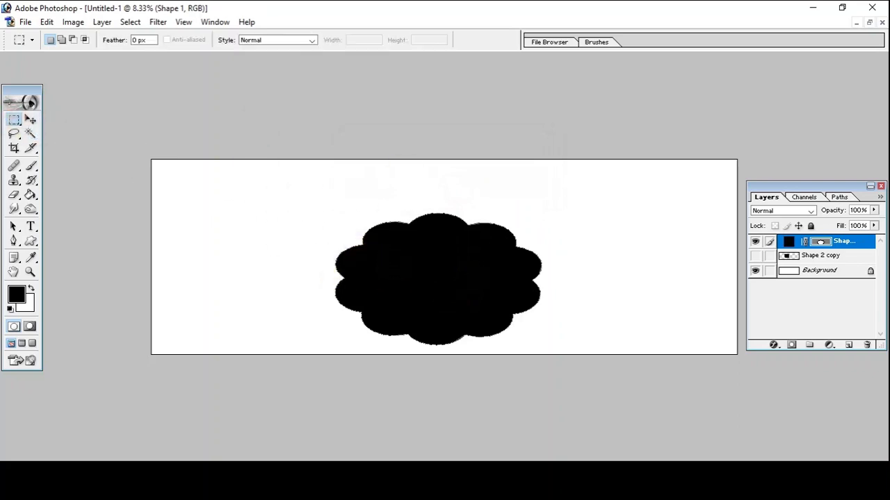
{"action": "left_click", "coordinate": [869, 24]}
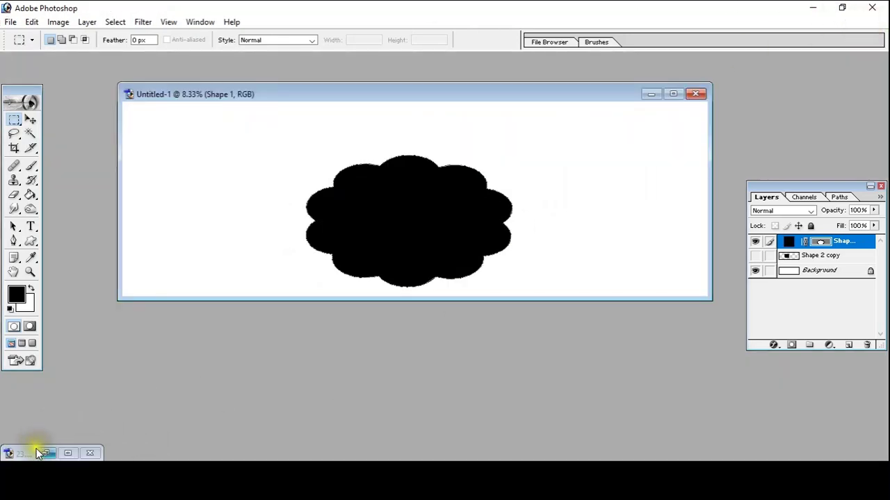
- Float the 23.psd album window, hide Layer 14's white photo frames, and move the window left
{"action": "left_click", "coordinate": [38, 453]}
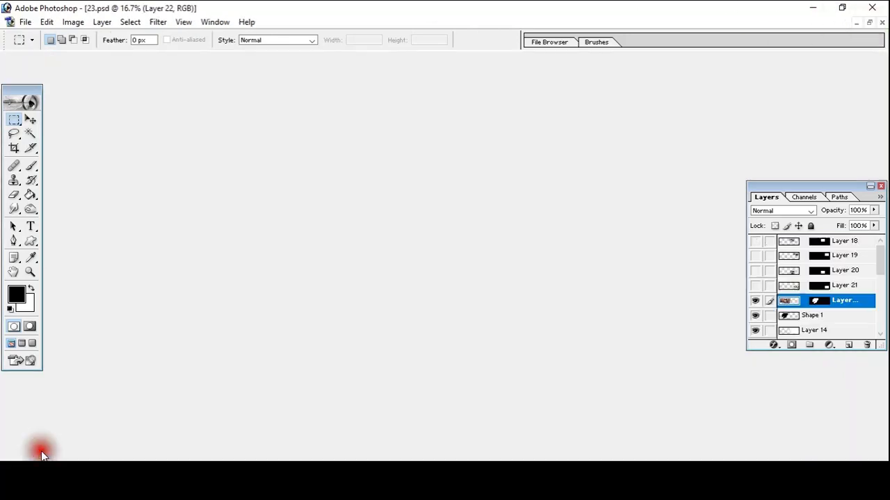
{"action": "left_click", "coordinate": [842, 25]}
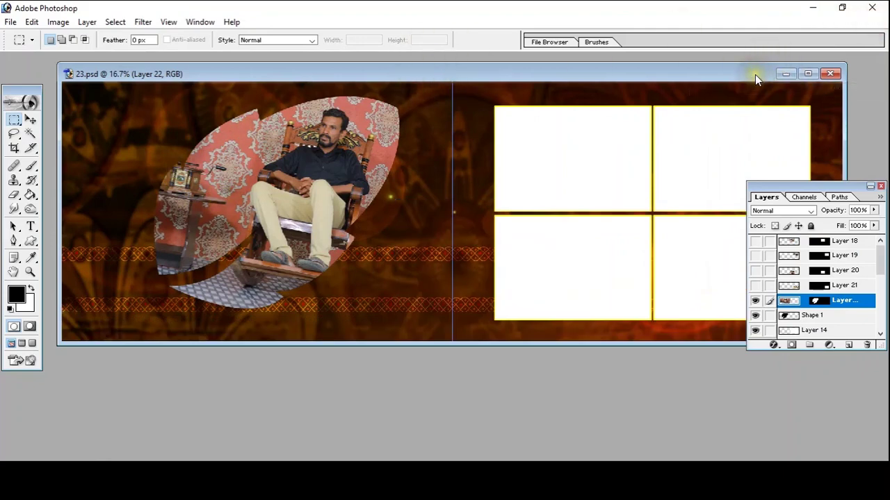
{"action": "left_click_drag", "start_coordinate": [755, 74], "coordinate": [741, 80]}
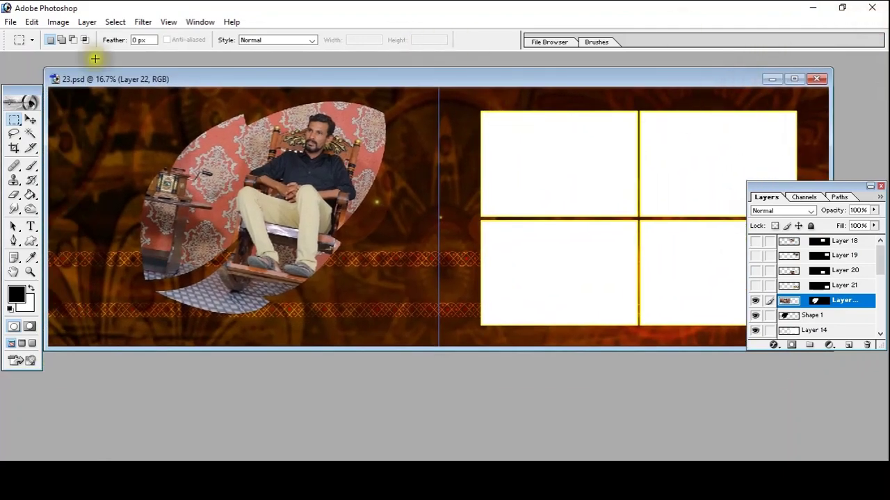
{"action": "left_click", "coordinate": [30, 119]}
{"action": "right_click", "coordinate": [549, 152]}
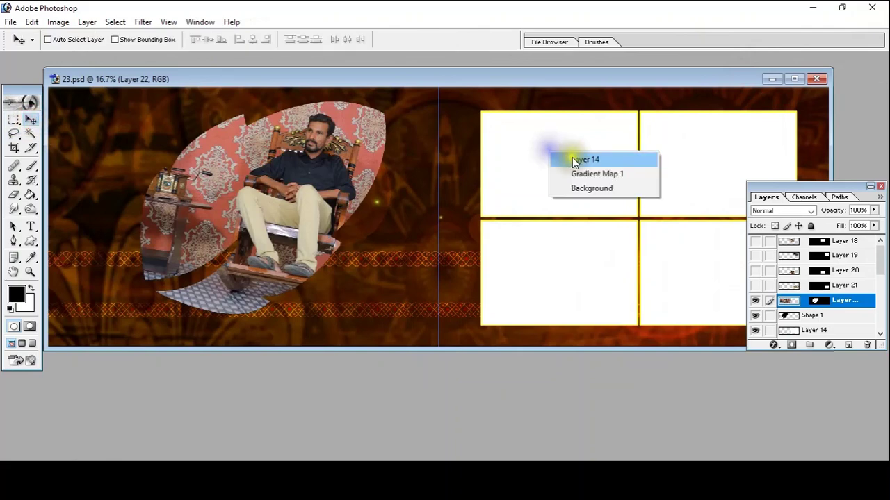
{"action": "left_click", "coordinate": [571, 157]}
{"action": "left_click", "coordinate": [757, 334]}
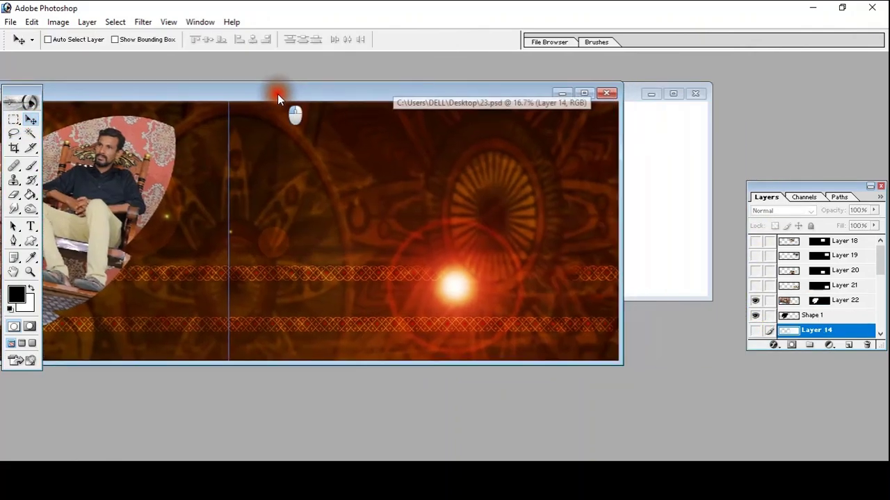
{"action": "left_click_drag", "start_coordinate": [487, 80], "coordinate": [249, 95]}
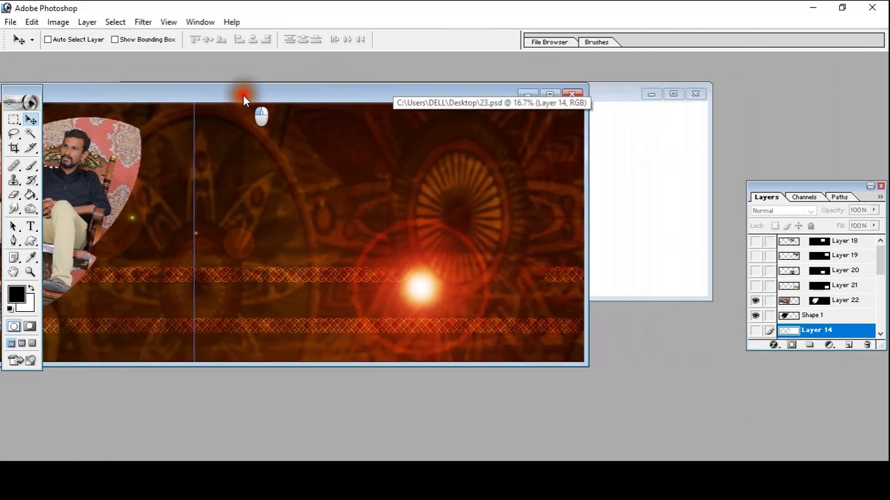
- Select the Custom Shape tool with the scalloped flower shape
{"action": "left_click", "coordinate": [33, 241]}
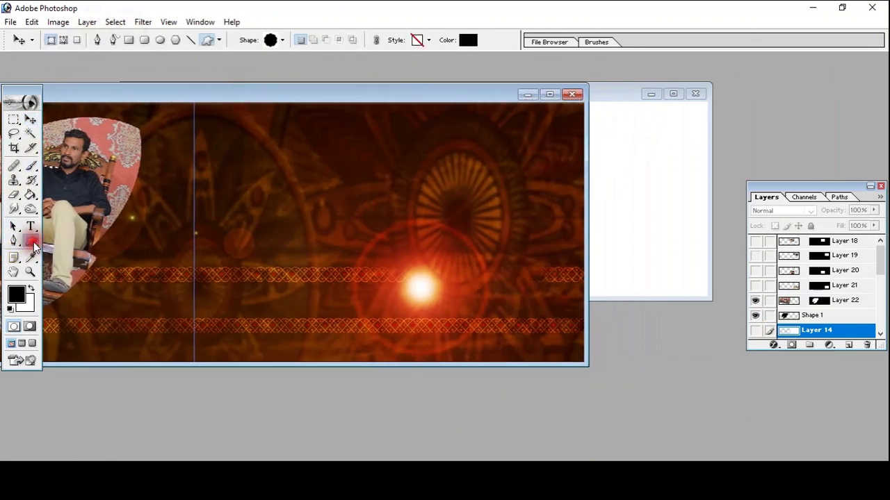
{"action": "left_click", "coordinate": [274, 42]}
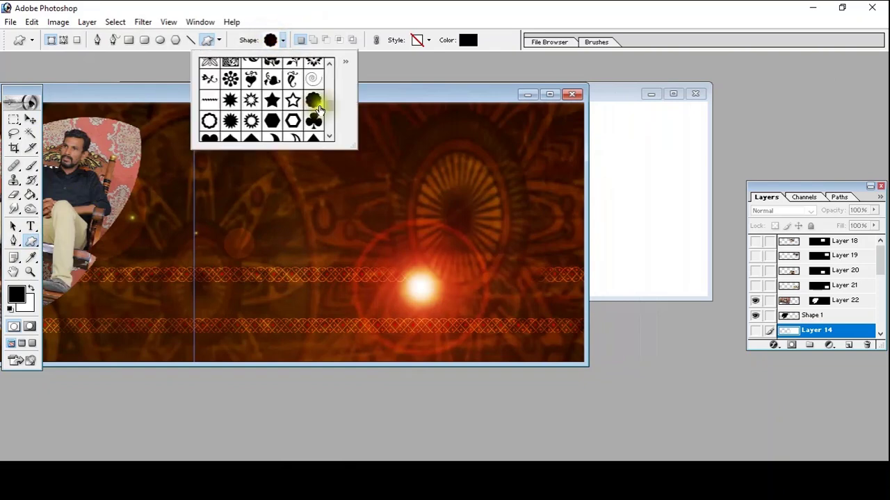
{"action": "left_click", "coordinate": [313, 102]}
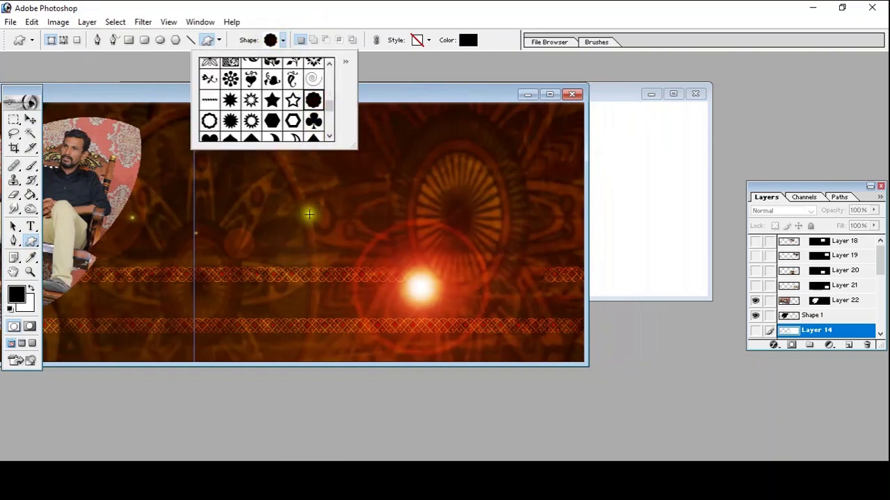
- Draw the scalloped flower as a black frame on the album's right page
{"action": "left_click", "coordinate": [259, 182]}
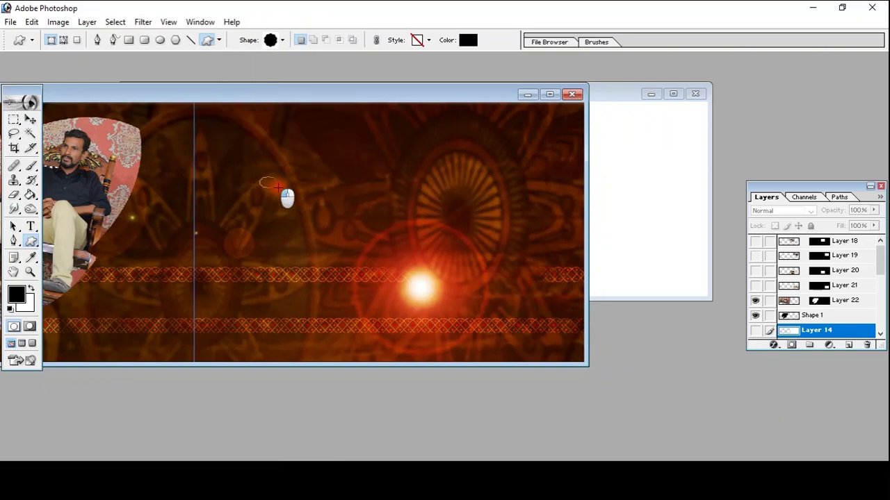
{"action": "left_click_drag", "start_coordinate": [260, 177], "coordinate": [472, 330]}
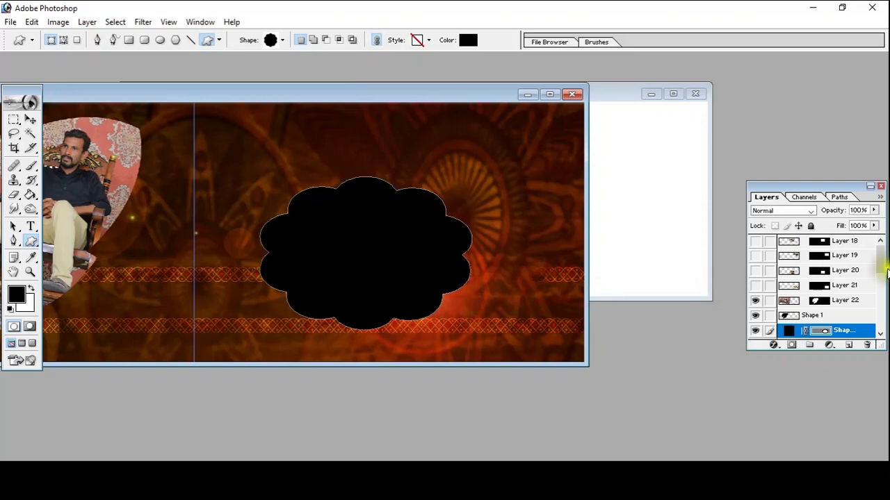
{"action": "scroll", "coordinate": [848, 285], "scroll_direction": "down", "scroll_amount": 1}
{"action": "scroll", "coordinate": [842, 287], "scroll_direction": "down", "scroll_amount": 2}
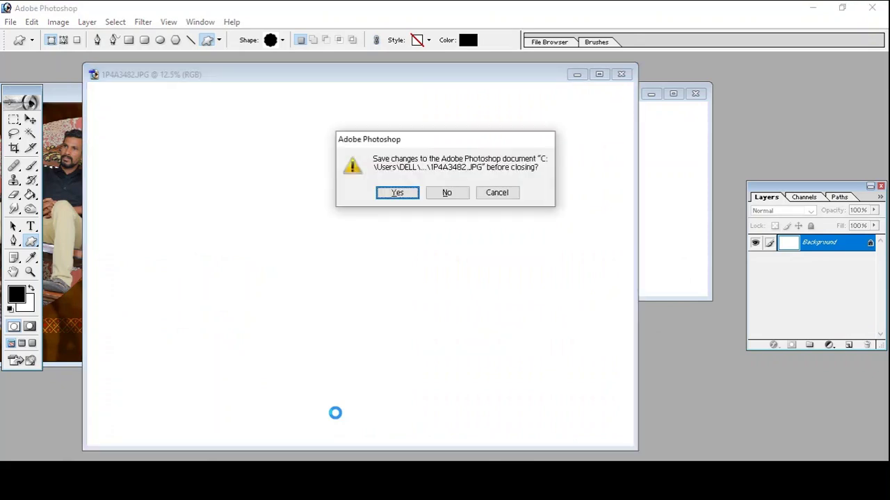
- Close the blank JPG without saving, then pick the layer under the flower with the Move tool
{"action": "left_click", "coordinate": [452, 195]}
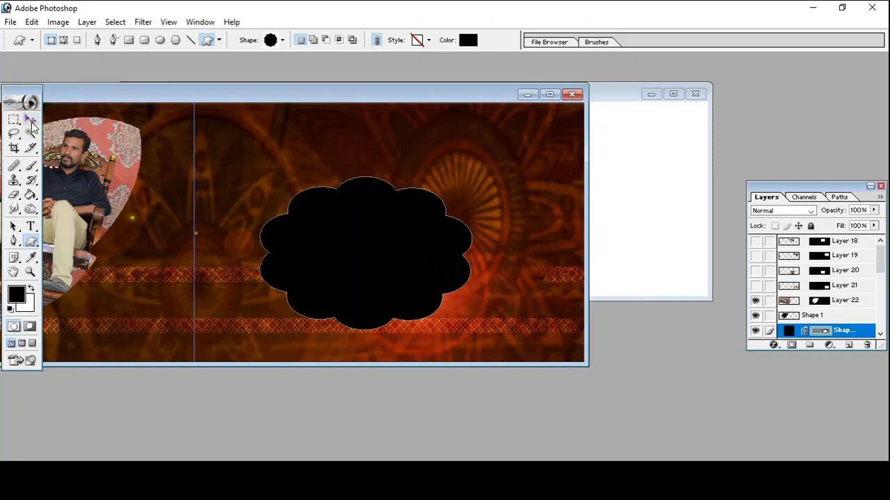
{"action": "left_click", "coordinate": [31, 120]}
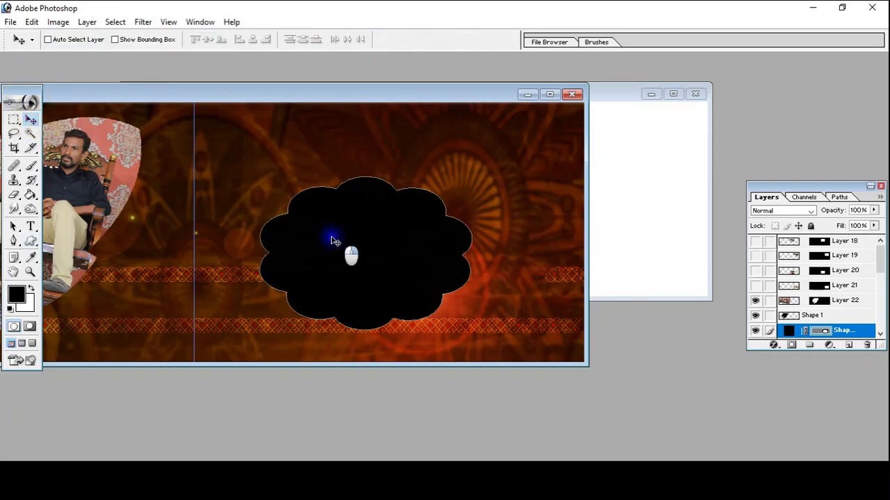
{"action": "right_click", "coordinate": [332, 241]}
{"action": "left_click", "coordinate": [365, 247]}
- Rasterize the black flower layer Shape 2 into a plain pixel layer
{"action": "left_click_drag", "start_coordinate": [881, 259], "coordinate": [886, 286]}
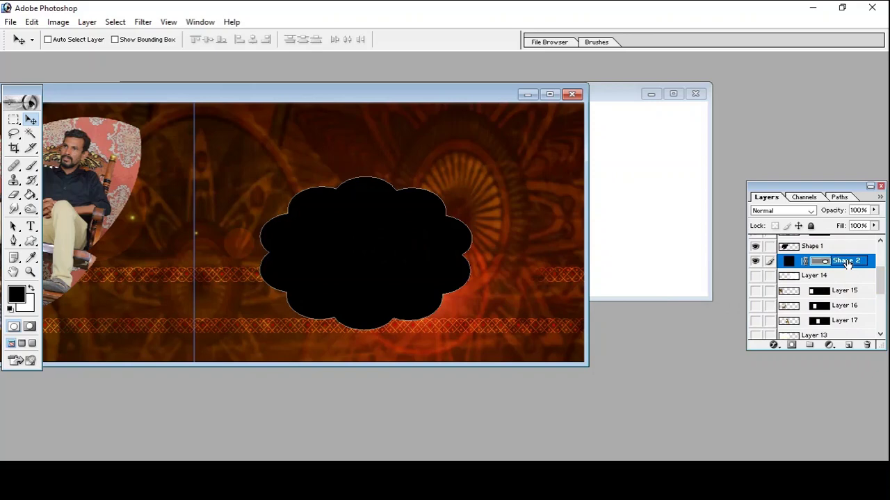
{"action": "right_click", "coordinate": [846, 262]}
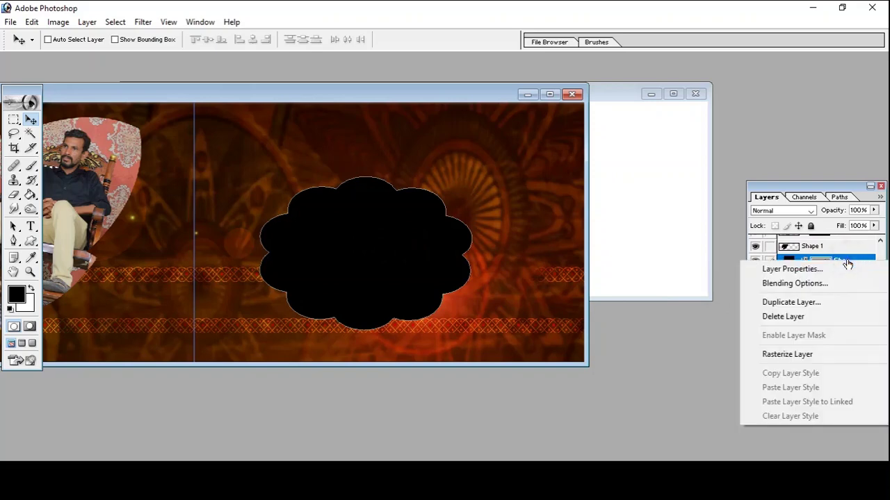
{"action": "left_click", "coordinate": [815, 355]}
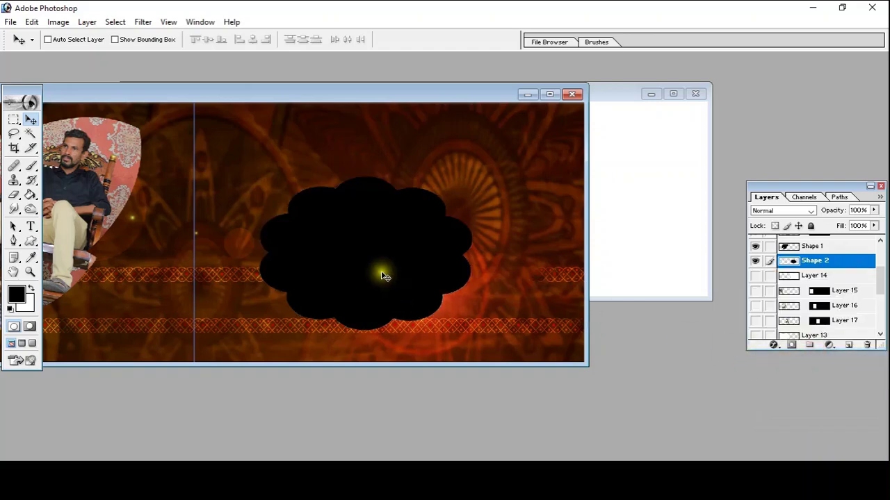
{"action": "left_click", "coordinate": [29, 134]}
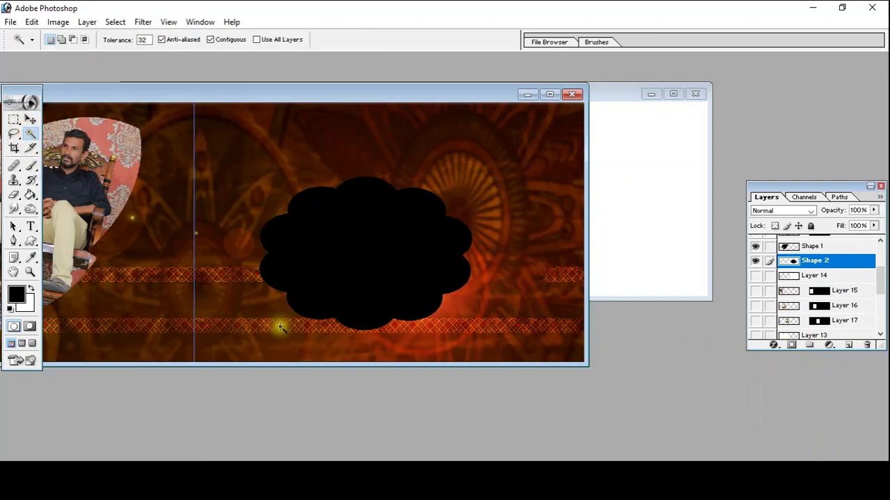
- Paste the seated-man photo into a Magic Wand selection of the right page's black flower
{"action": "left_click", "coordinate": [372, 240]}
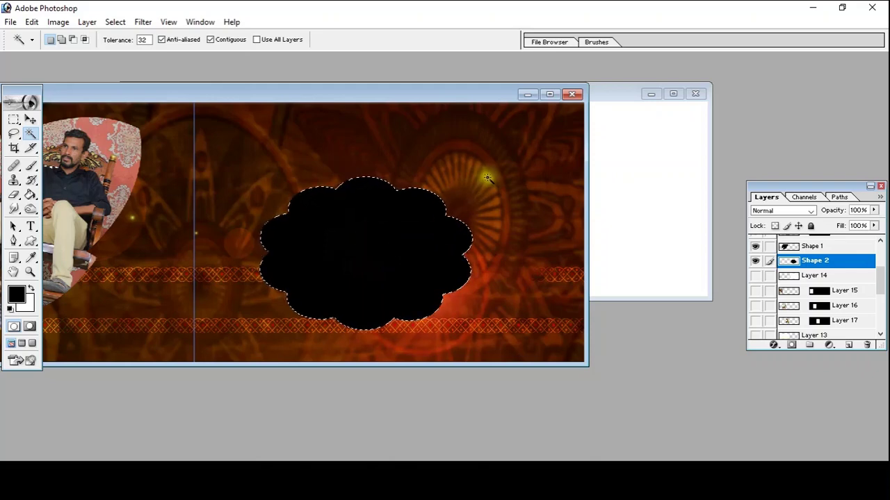
{"action": "key", "text": "ctrl+shift+v"}
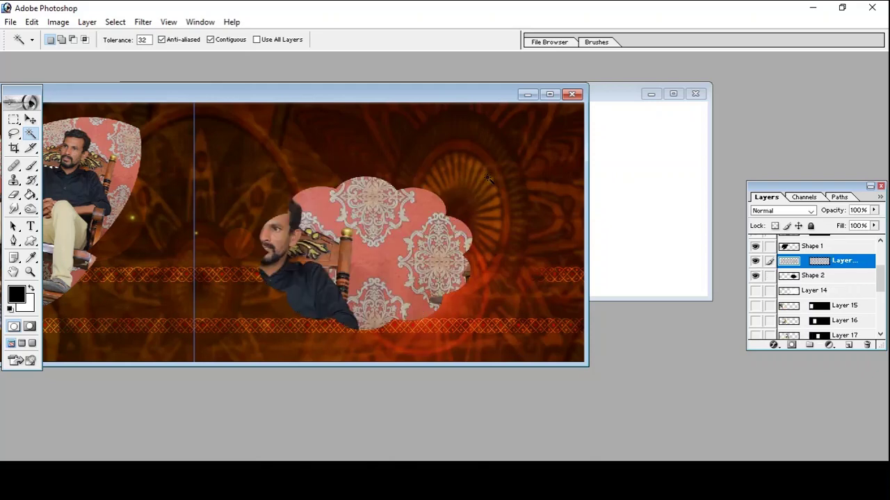
{"action": "left_click", "coordinate": [550, 95]}
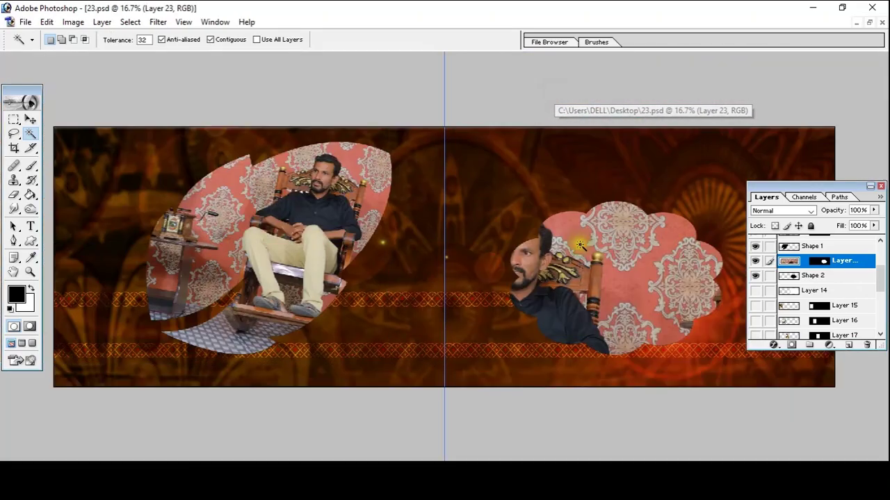
- Scale and move the pasted photo to 36.3% so it fills the flower frame
{"action": "key", "text": "ctrl+t"}
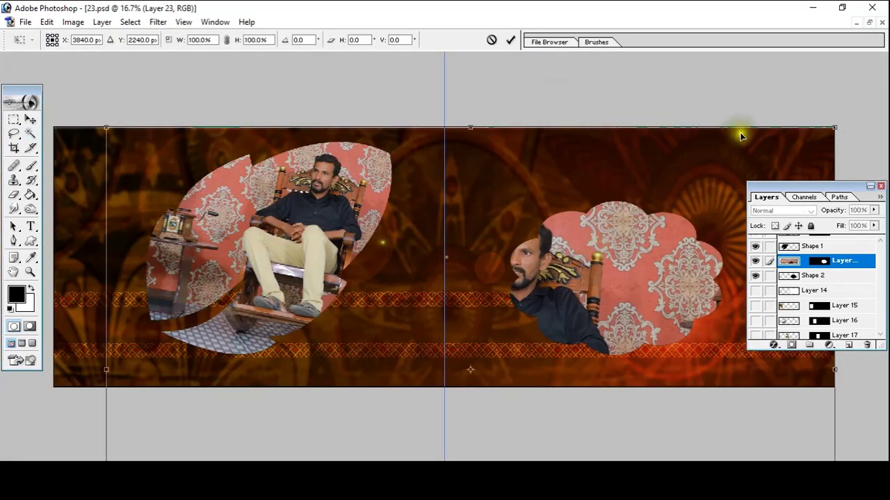
{"action": "left_click_drag", "start_coordinate": [837, 127], "coordinate": [549, 314]}
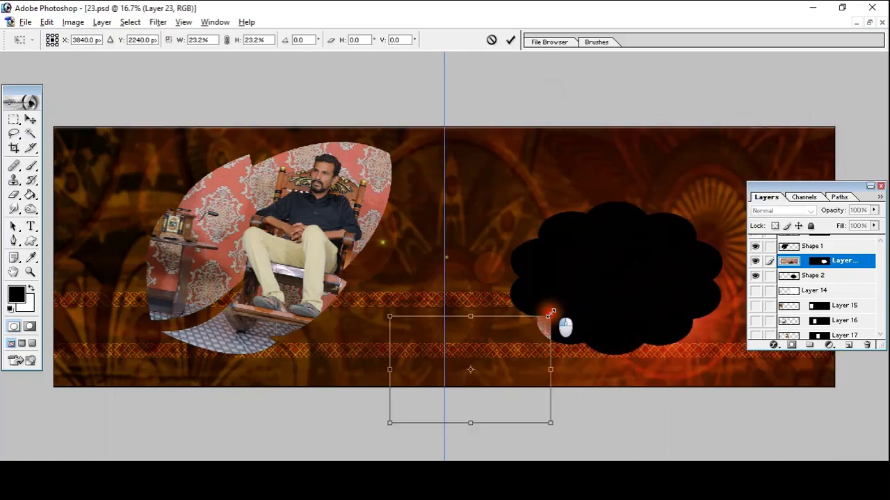
{"action": "mouse_move", "coordinate": [505, 361]}
{"action": "left_mouse_down"}
{"action": "mouse_move", "coordinate": [663, 261]}
{"action": "mouse_move", "coordinate": [646, 277]}
{"action": "left_mouse_up"}
{"action": "left_click_drag", "start_coordinate": [688, 333], "coordinate": [732, 375]}
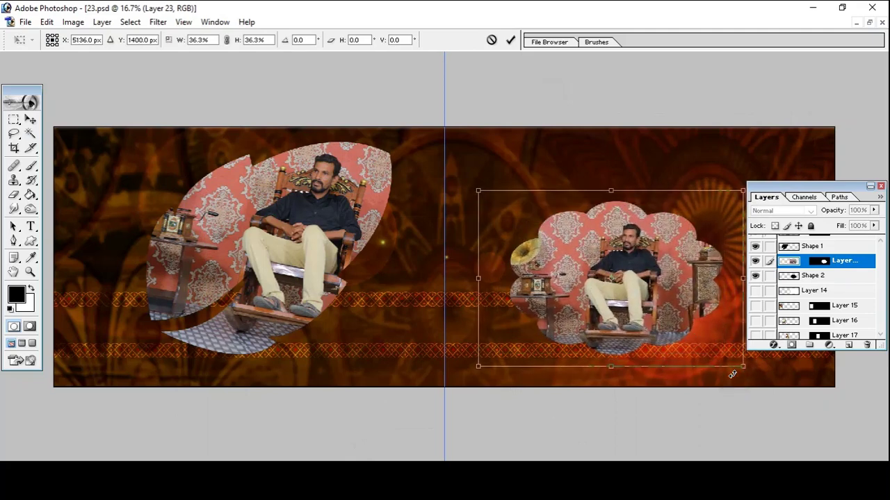
{"action": "key", "text": "w"}
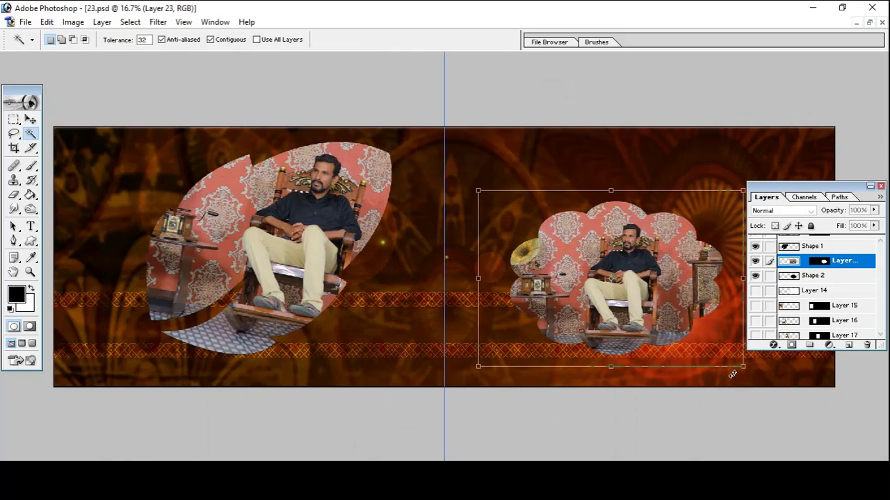
{"action": "key", "text": "Return"}
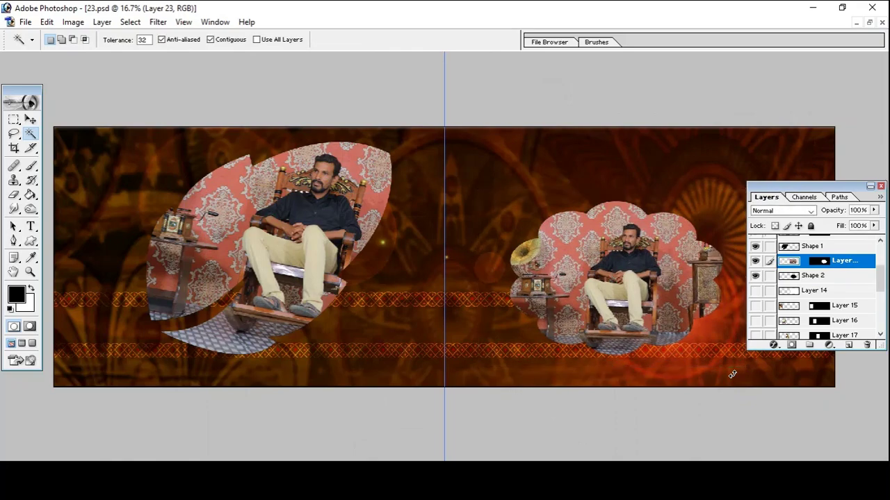
- Bring the Untitled-1 document to the front and maximize it to fill the workspace
{"action": "left_click", "coordinate": [869, 22]}
{"action": "left_click", "coordinate": [615, 96]}
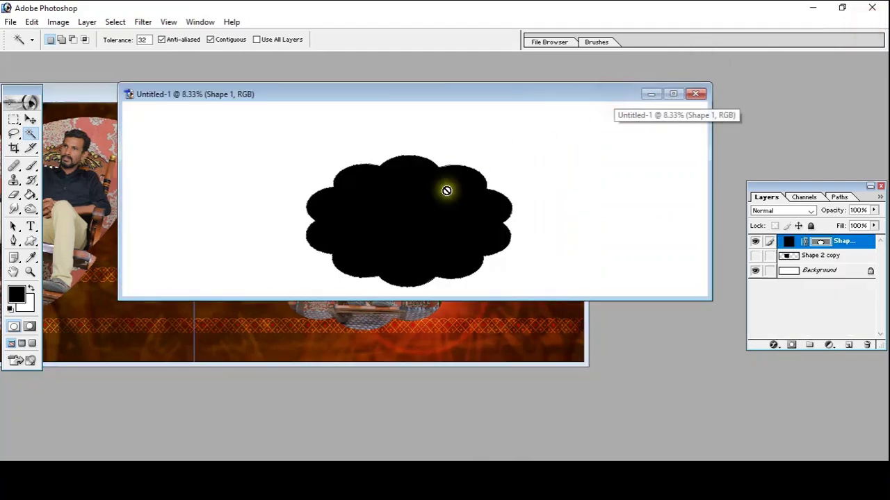
{"action": "left_click", "coordinate": [672, 93]}
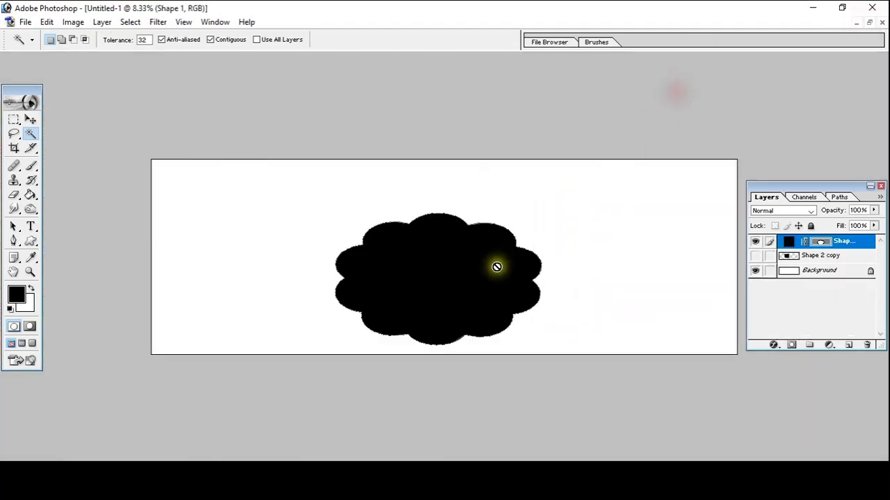
- Select the black flower layer Shape 1 and rasterize it into pixels
{"action": "left_click", "coordinate": [32, 118]}
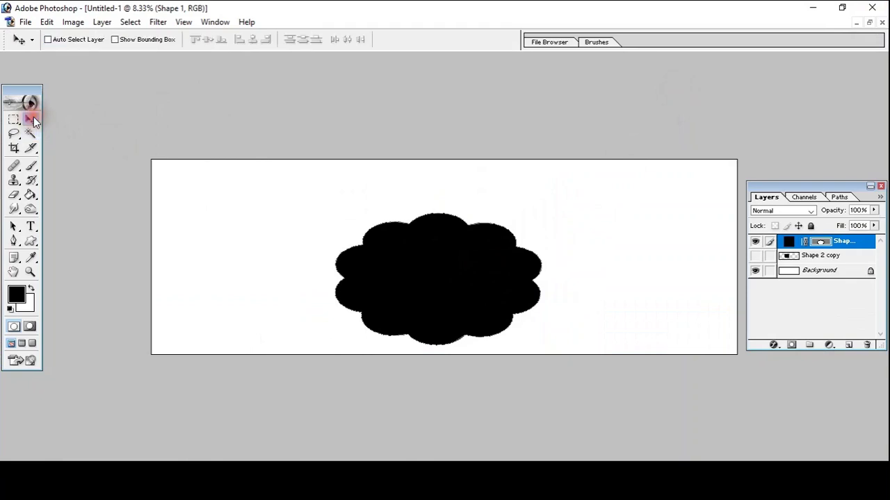
{"action": "right_click", "coordinate": [401, 267]}
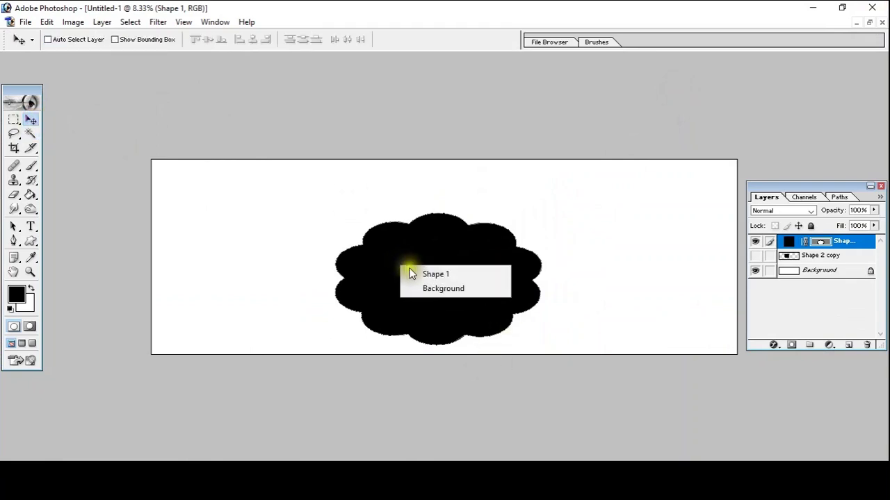
{"action": "left_click", "coordinate": [428, 274]}
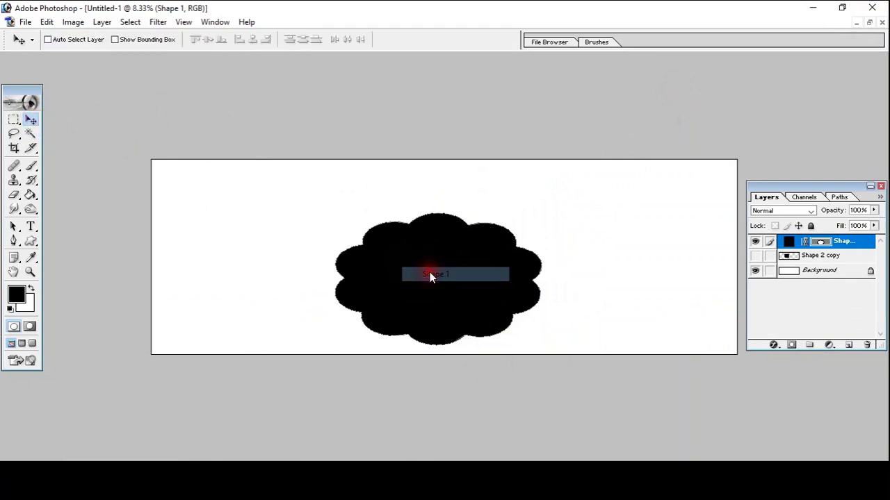
{"action": "right_click", "coordinate": [845, 243]}
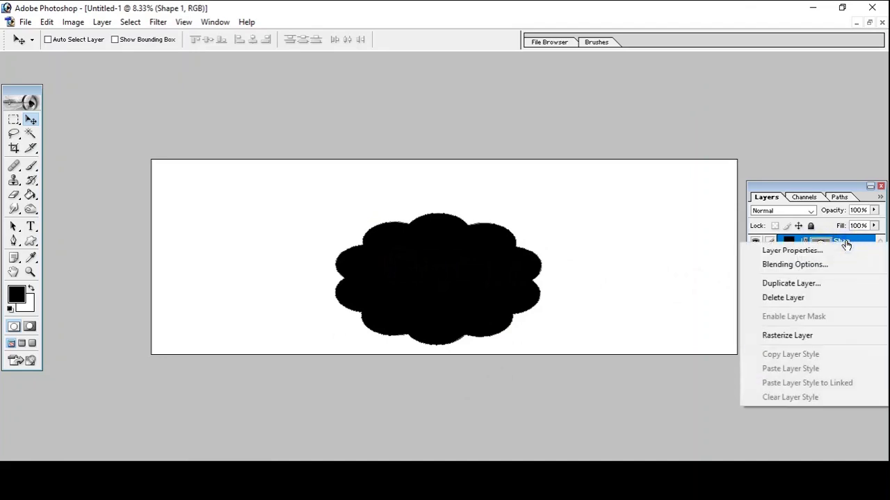
{"action": "left_click", "coordinate": [804, 338]}
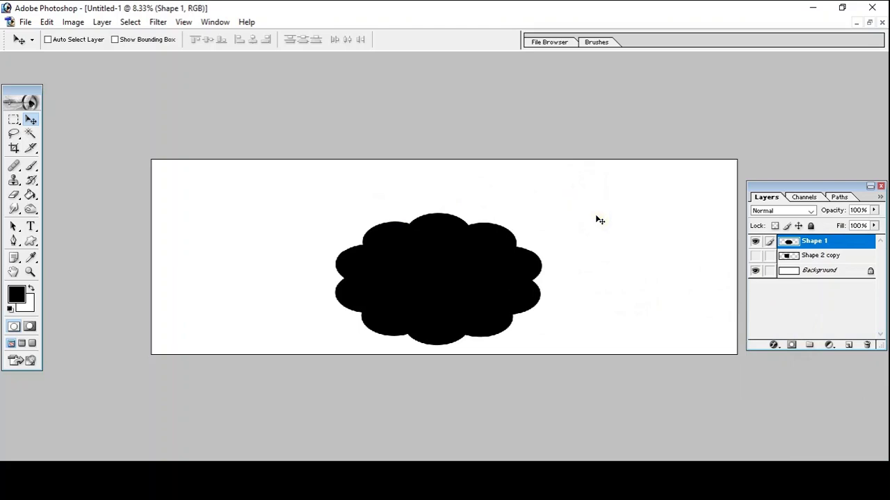
- Paste the seated-man photo into the Magic Wand-selected flower frame and scale it to 62.7%
{"action": "key", "text": "w"}
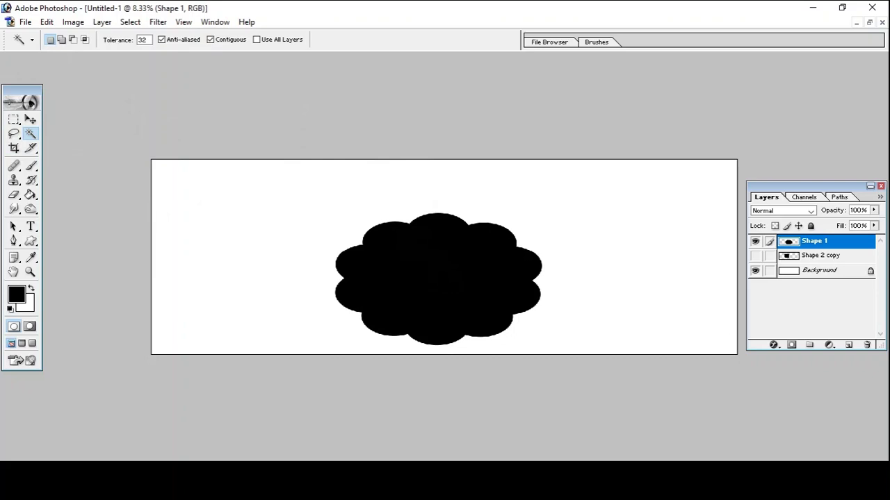
{"action": "left_click", "coordinate": [445, 279]}
{"action": "key", "text": "ctrl+j"}
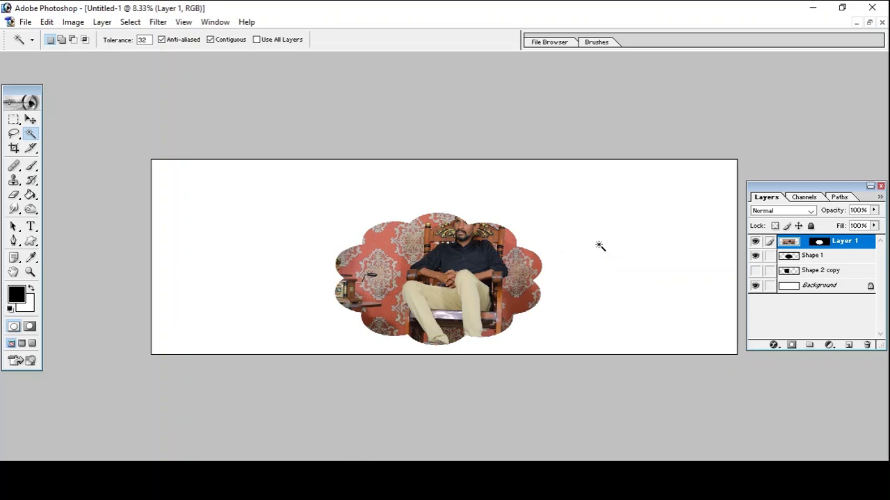
{"action": "key", "text": "ctrl+t"}
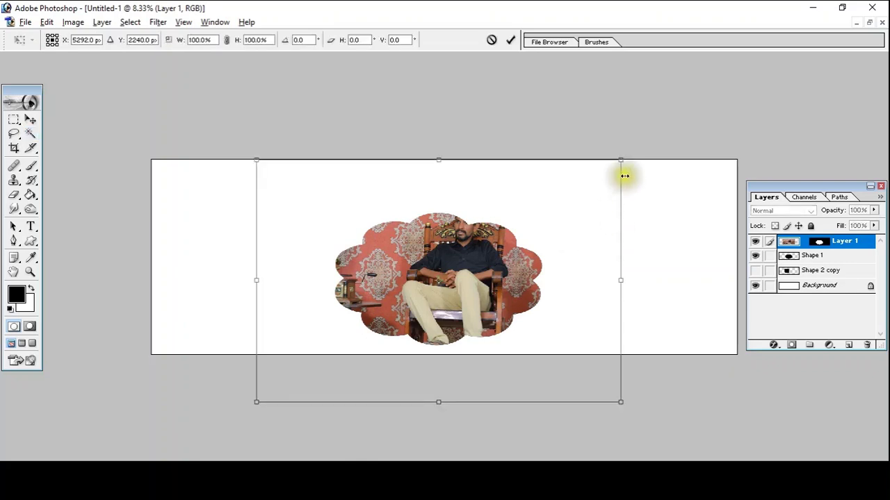
{"action": "mouse_move", "coordinate": [620, 159]}
{"action": "left_mouse_down"}
{"action": "mouse_move", "coordinate": [545, 219]}
{"action": "mouse_move", "coordinate": [560, 216]}
{"action": "left_mouse_up"}
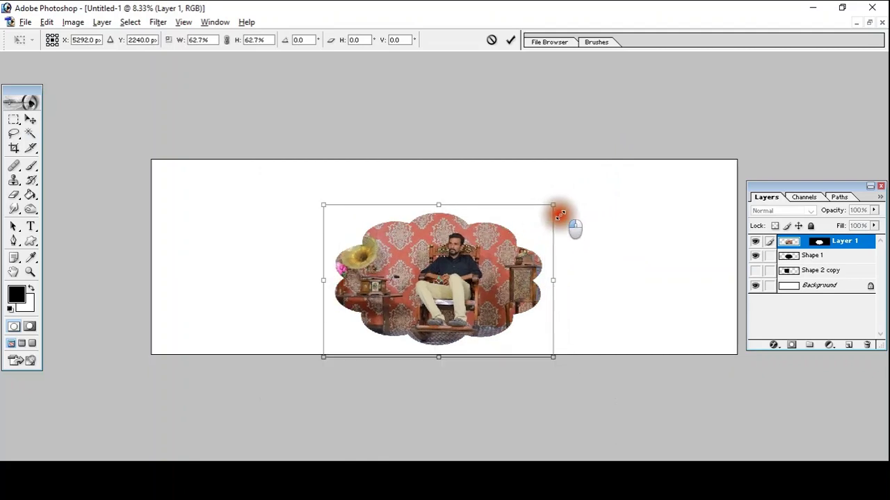
{"action": "key", "text": "w"}
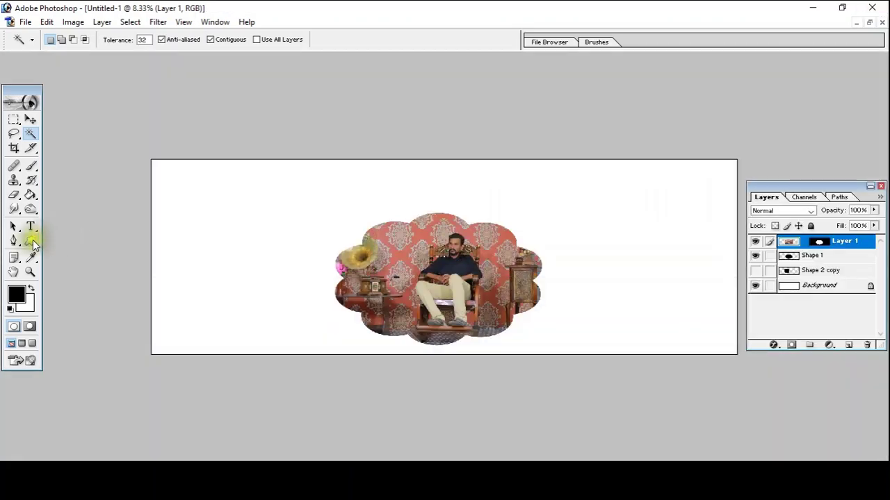
- Pick the Custom Shape Tool and browse the shape picker's collection
{"action": "left_click", "coordinate": [32, 241]}
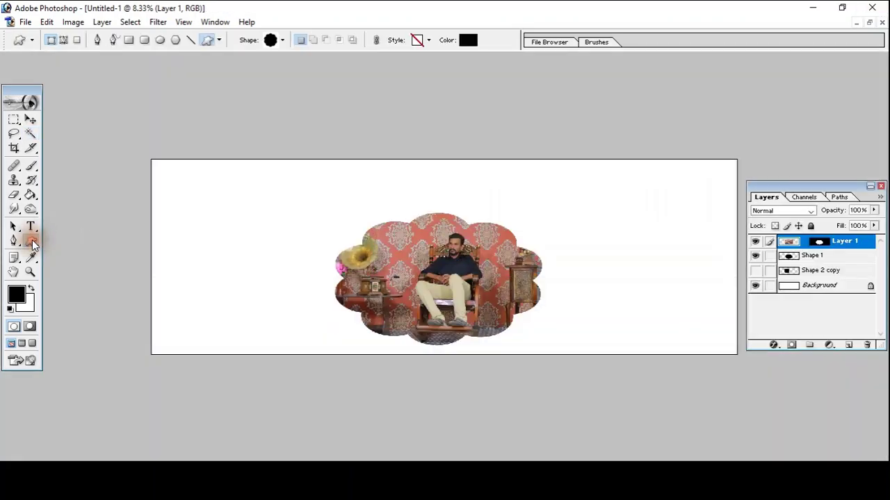
{"action": "left_click", "coordinate": [282, 40]}
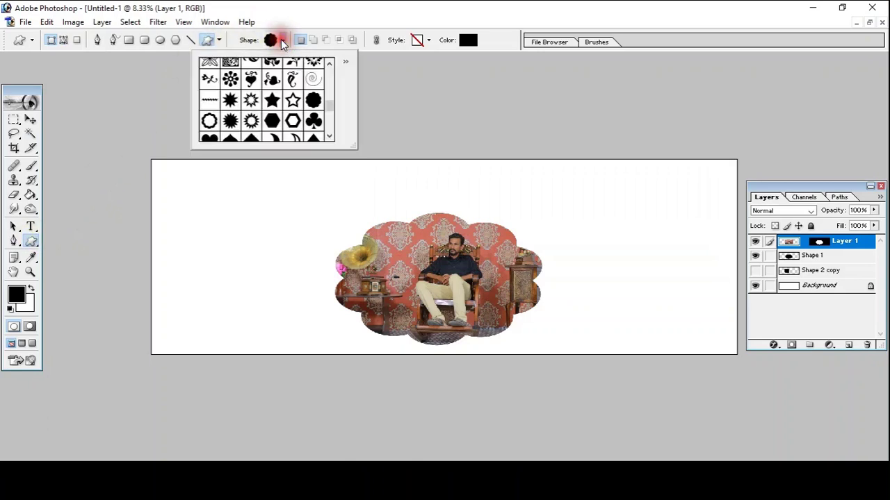
{"action": "scroll", "coordinate": [268, 119], "scroll_direction": "down", "scroll_amount": 1}
{"action": "scroll", "coordinate": [268, 118], "scroll_direction": "down", "scroll_amount": 2}
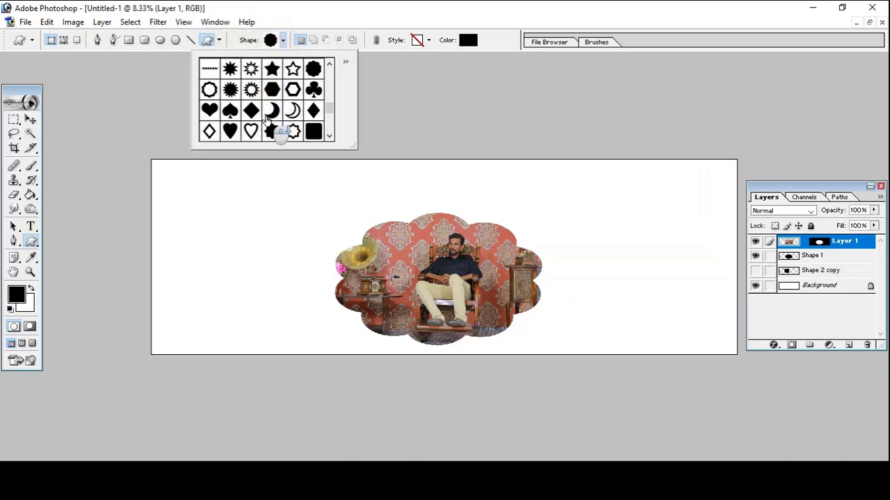
{"action": "scroll", "coordinate": [268, 119], "scroll_direction": "down", "scroll_amount": 1}
{"action": "scroll", "coordinate": [235, 115], "scroll_direction": "down", "scroll_amount": 2}
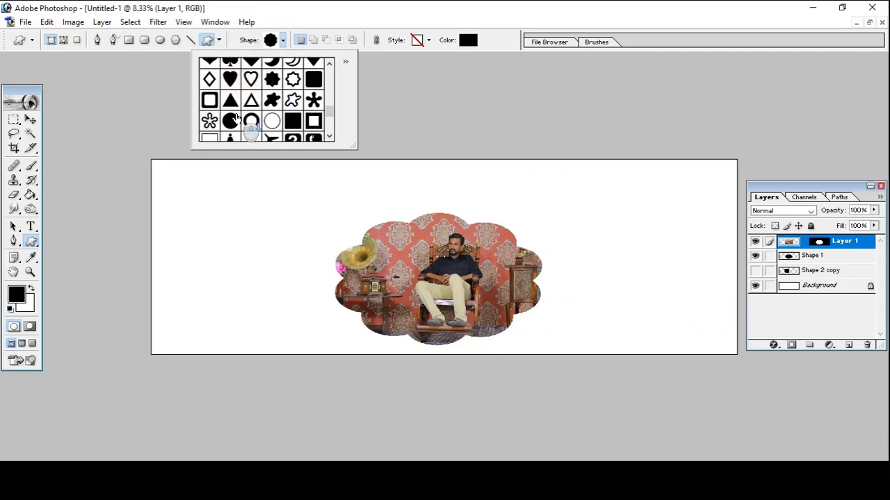
{"action": "scroll", "coordinate": [235, 112], "scroll_direction": "down", "scroll_amount": 2}
{"action": "scroll", "coordinate": [236, 107], "scroll_direction": "down", "scroll_amount": 2}
{"action": "scroll", "coordinate": [255, 108], "scroll_direction": "down", "scroll_amount": 1}
{"action": "scroll", "coordinate": [254, 108], "scroll_direction": "down", "scroll_amount": 1}
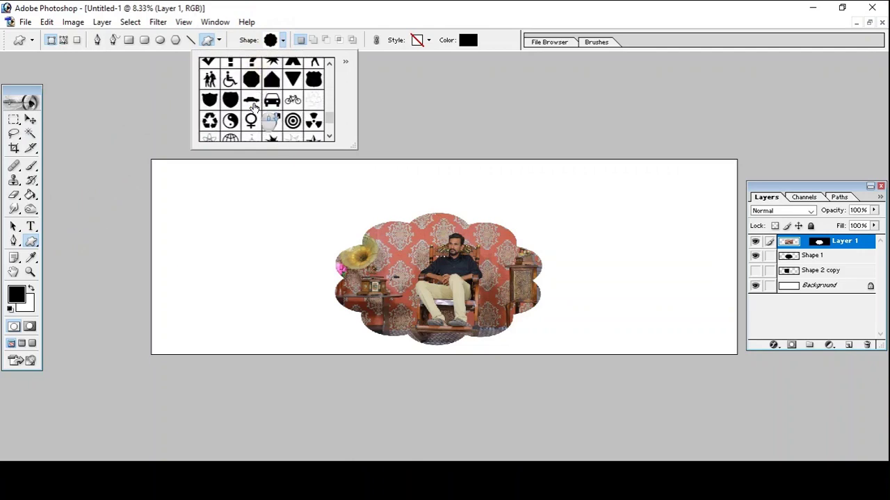
{"action": "scroll", "coordinate": [254, 105], "scroll_direction": "down", "scroll_amount": 1}
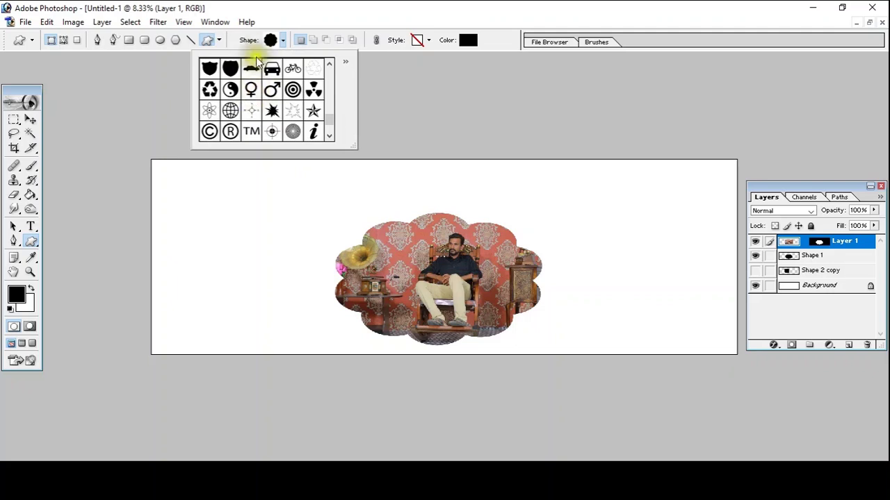
- Reopen the shape picker and show its library menu of sets like Frames and Ornaments
{"action": "left_click", "coordinate": [277, 41]}
{"action": "left_click", "coordinate": [280, 39]}
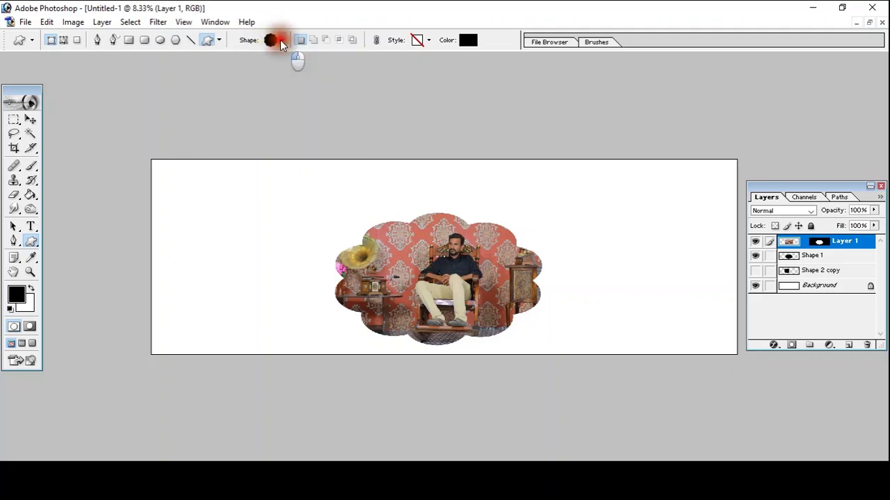
{"action": "right_click", "coordinate": [36, 248]}
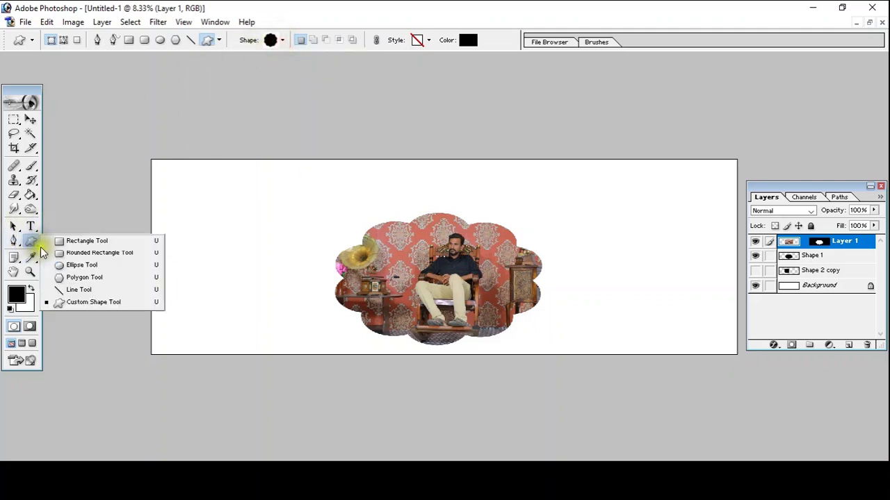
{"action": "left_click", "coordinate": [106, 303]}
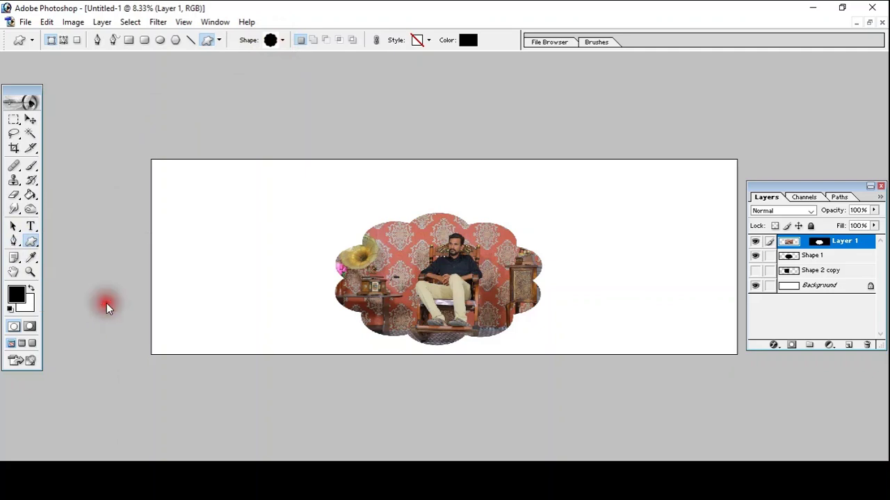
{"action": "left_click", "coordinate": [282, 40]}
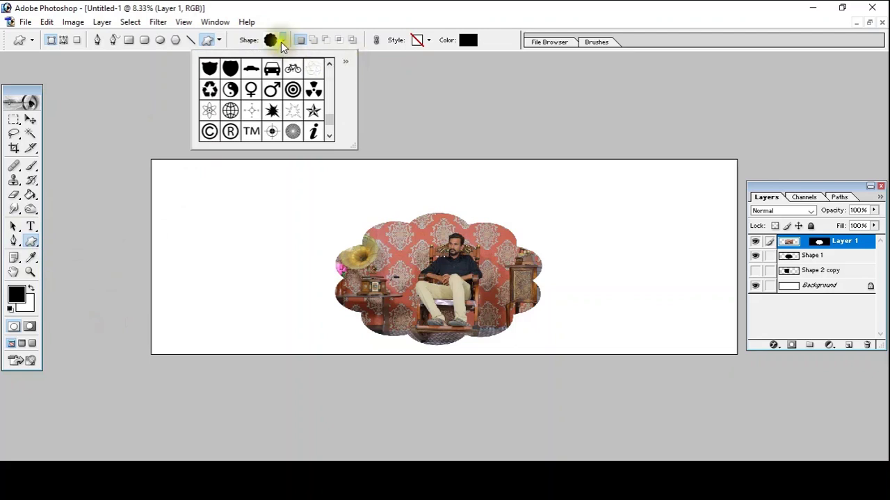
{"action": "left_click", "coordinate": [346, 62]}
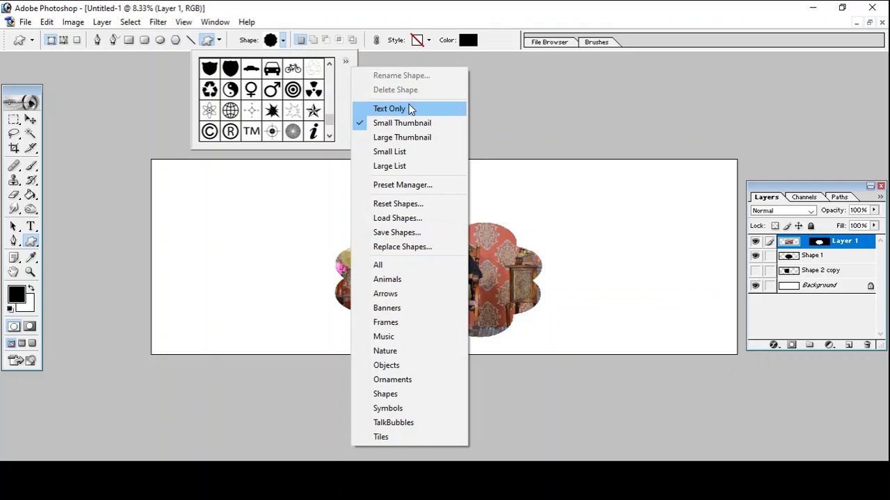
- Replace the current custom shapes with the All library and browse the loaded shapes
{"action": "left_click", "coordinate": [410, 268]}
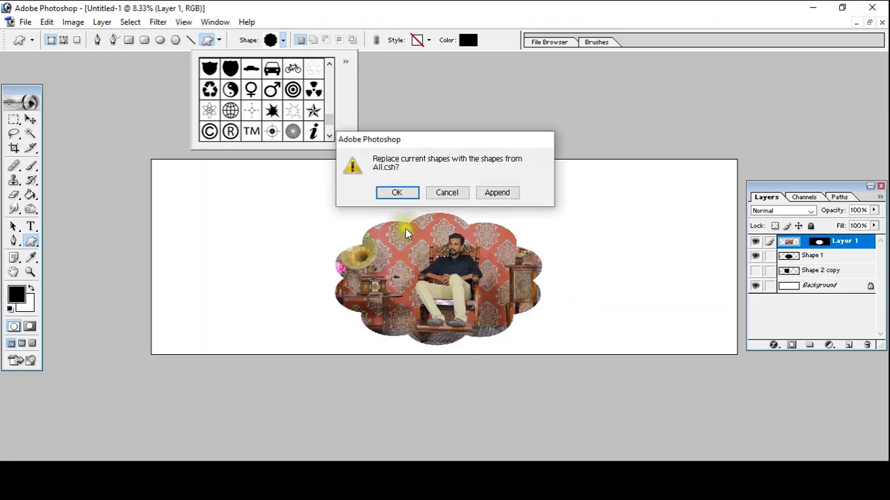
{"action": "left_click", "coordinate": [403, 191]}
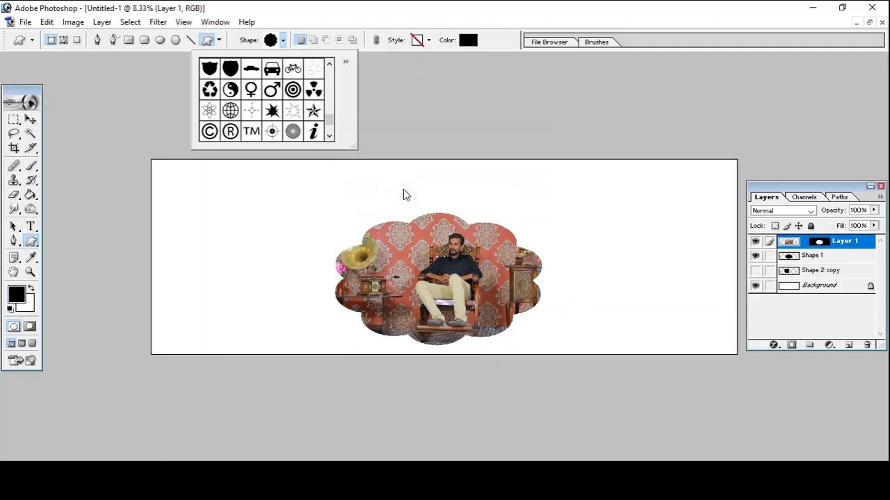
{"action": "left_click", "coordinate": [291, 130]}
{"action": "scroll", "coordinate": [266, 94], "scroll_direction": "down", "scroll_amount": 1}
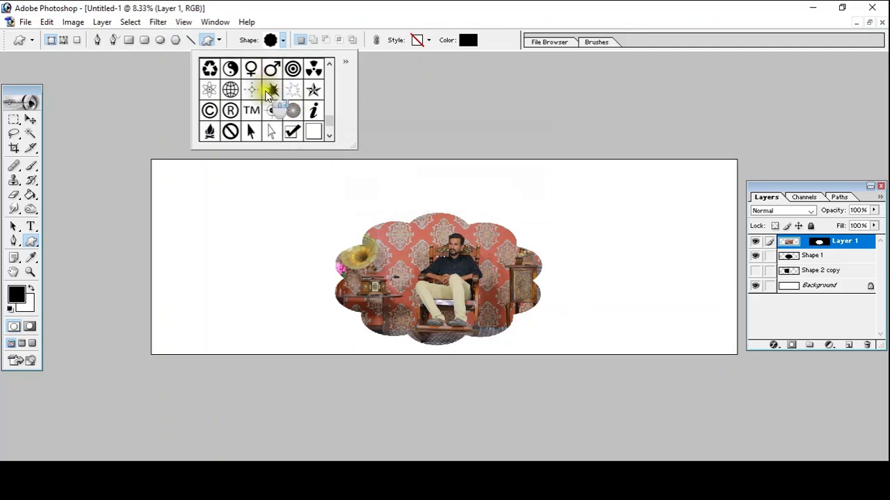
{"action": "scroll", "coordinate": [267, 95], "scroll_direction": "down", "scroll_amount": 2}
{"action": "scroll", "coordinate": [268, 96], "scroll_direction": "down", "scroll_amount": 1}
{"action": "scroll", "coordinate": [268, 97], "scroll_direction": "down", "scroll_amount": 1}
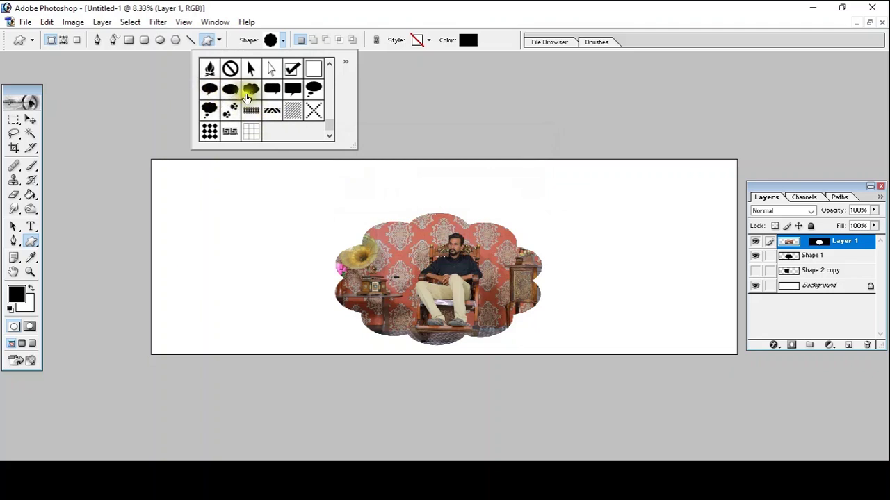
- Switch to the Move tool and restore Untitled-1 to a floating window over the 23.psd spread
{"action": "mouse_move", "coordinate": [252, 96]}
{"action": "left_mouse_down"}
{"action": "mouse_move", "coordinate": [276, 130]}
{"action": "mouse_move", "coordinate": [284, 122]}
{"action": "left_mouse_up"}
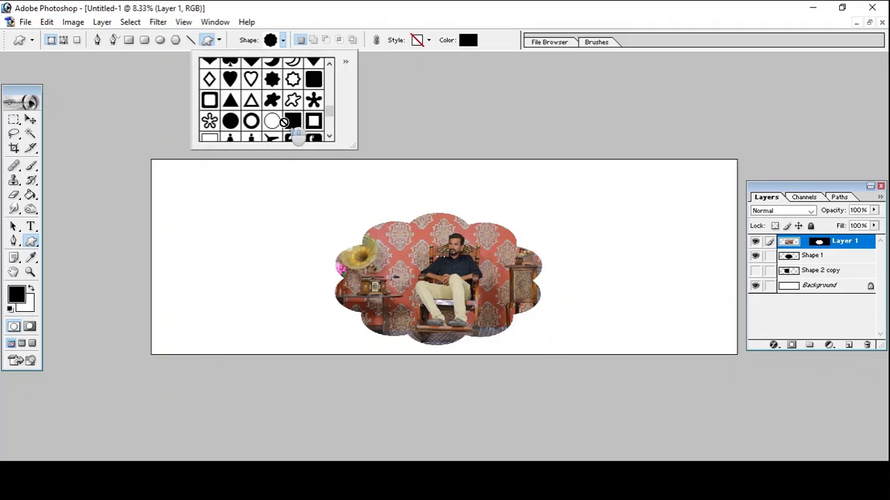
{"action": "mouse_move", "coordinate": [283, 122]}
{"action": "left_mouse_down"}
{"action": "mouse_move", "coordinate": [276, 134]}
{"action": "mouse_move", "coordinate": [303, 166]}
{"action": "left_mouse_up"}
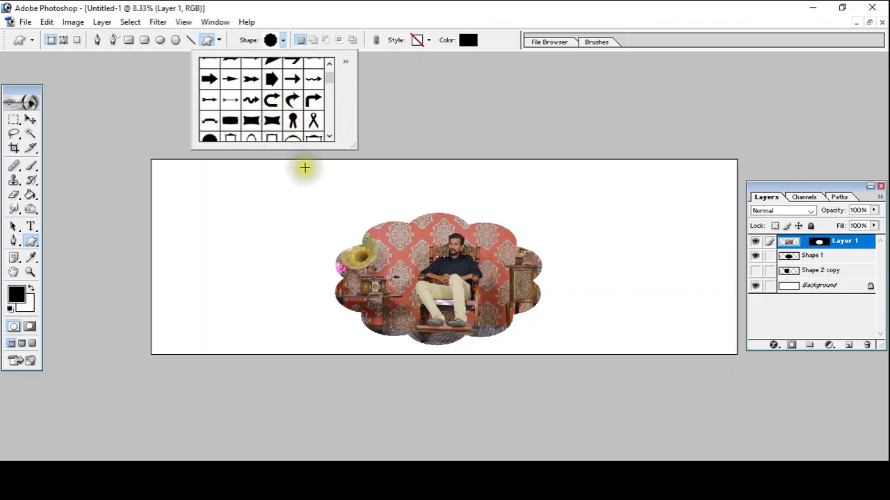
{"action": "left_click", "coordinate": [30, 120]}
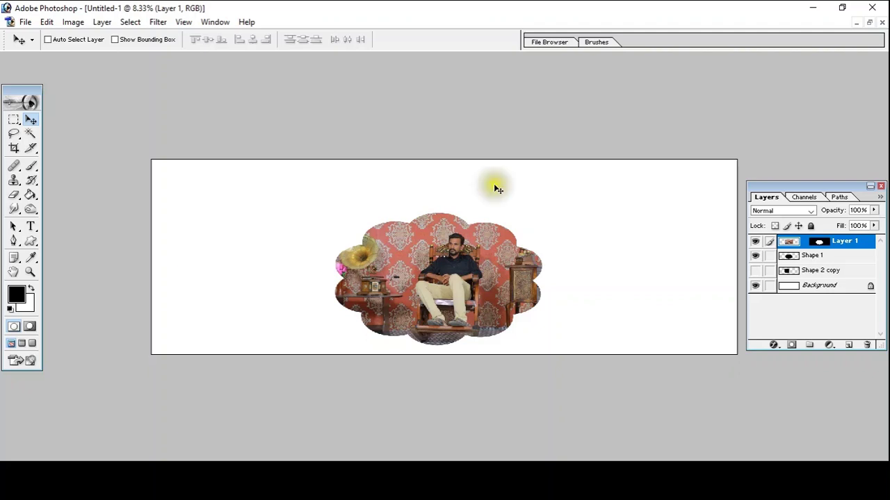
{"action": "left_click", "coordinate": [869, 23]}
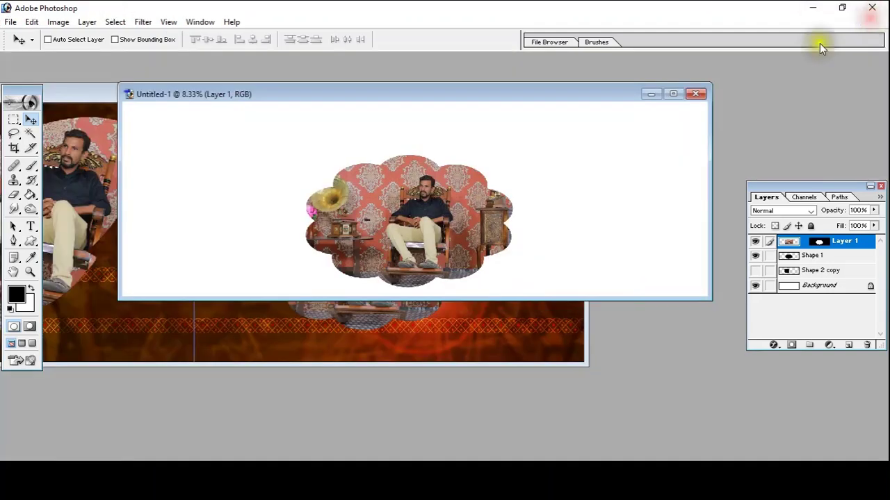